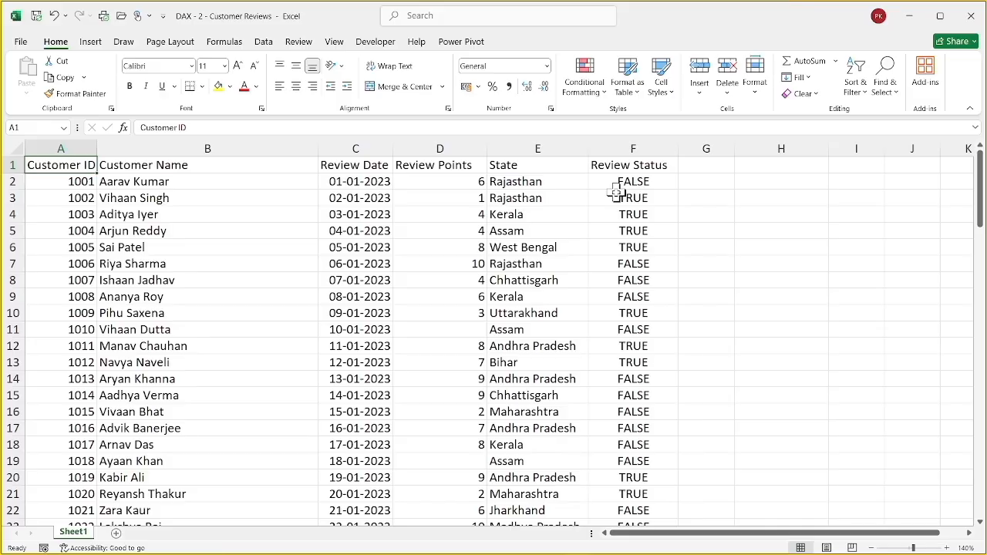
Copy the whole customer reviews data range including its headers, and switch to Power BI Desktop
key(ctrl+shift+Right)
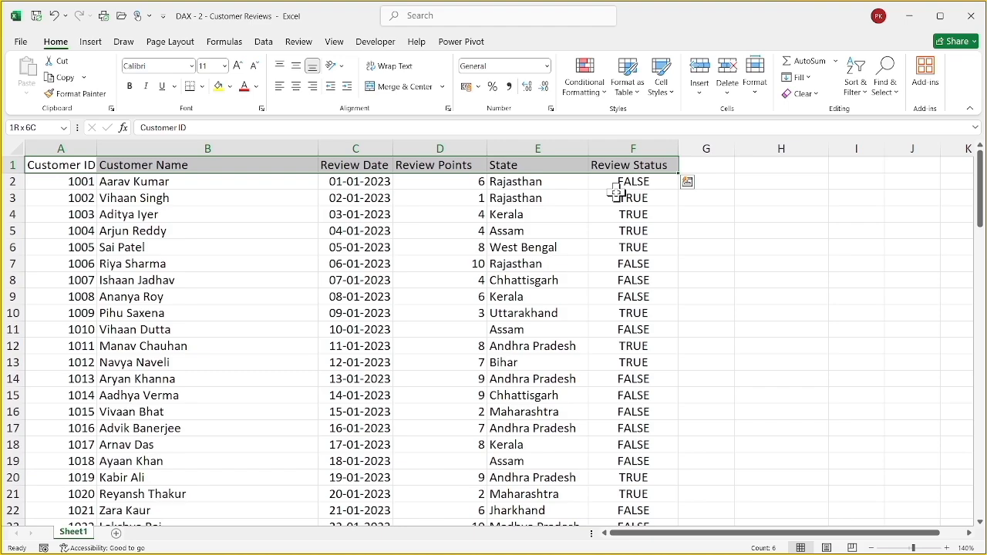
key(ctrl+shift+Down)
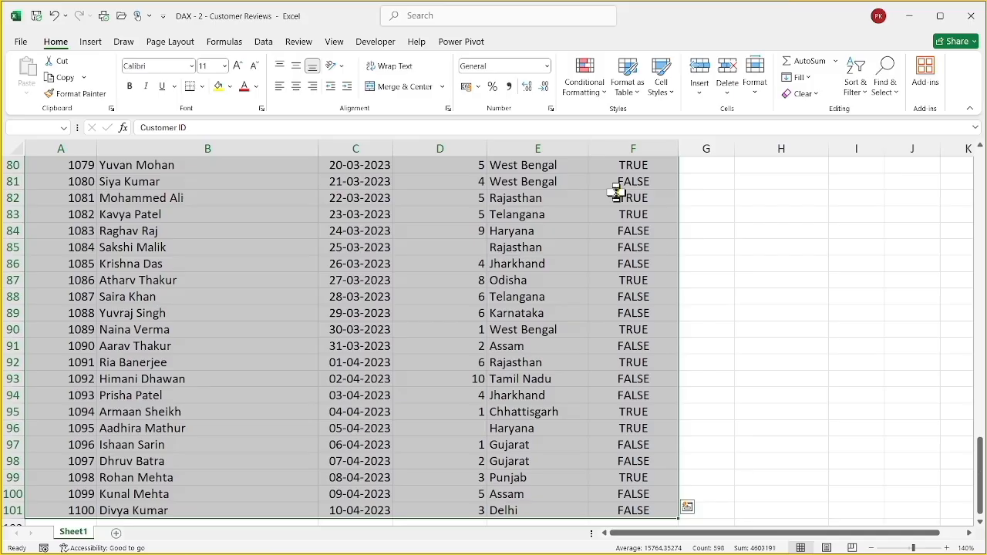
key(ctrl+c)
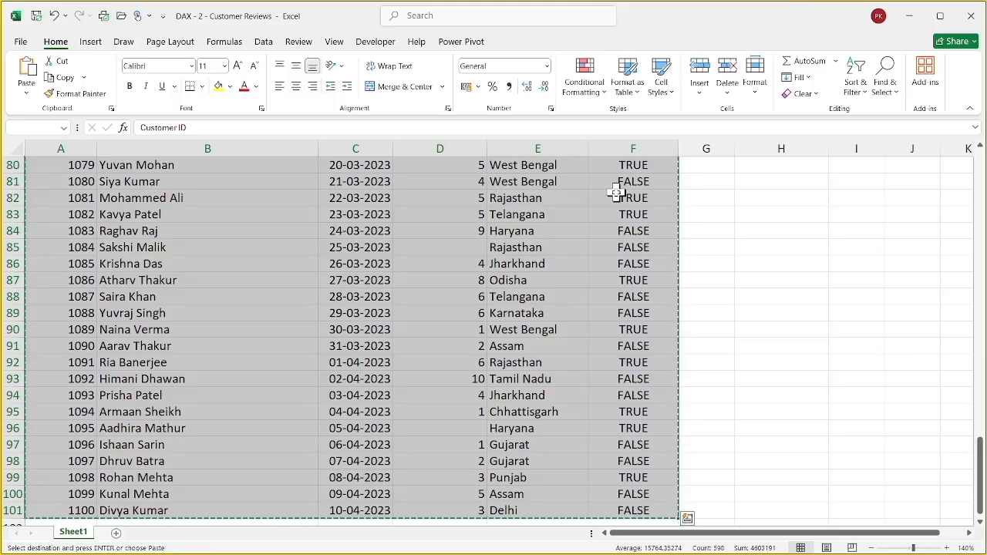
key(alt+Tab)
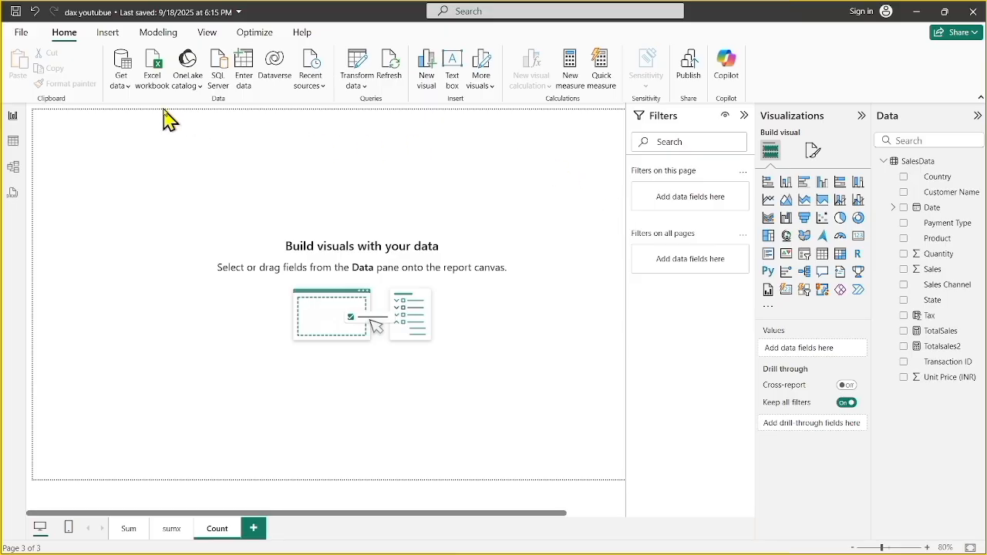
Create a new table by entering data, paste the copied customer reviews with their headers, and load it into the model
click(246, 73)
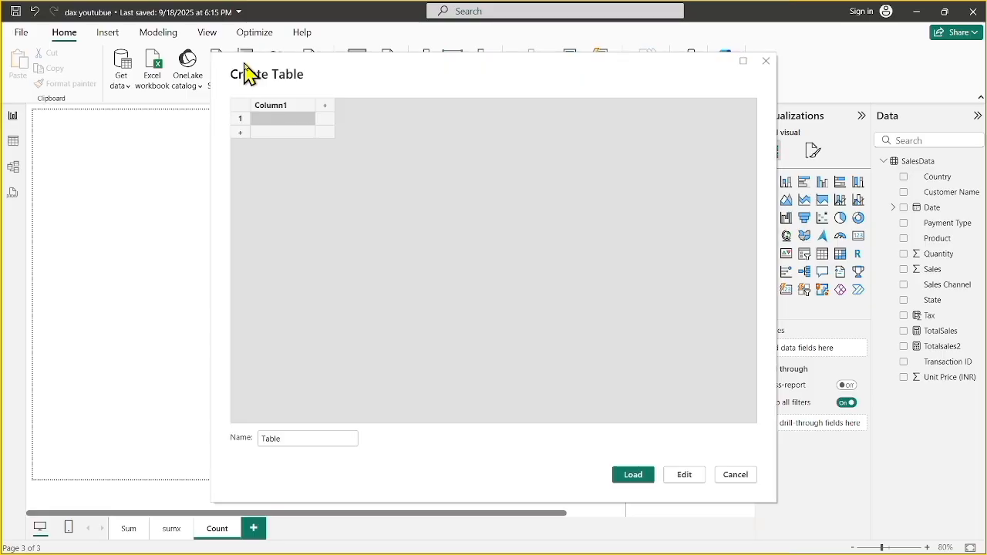
click(274, 112)
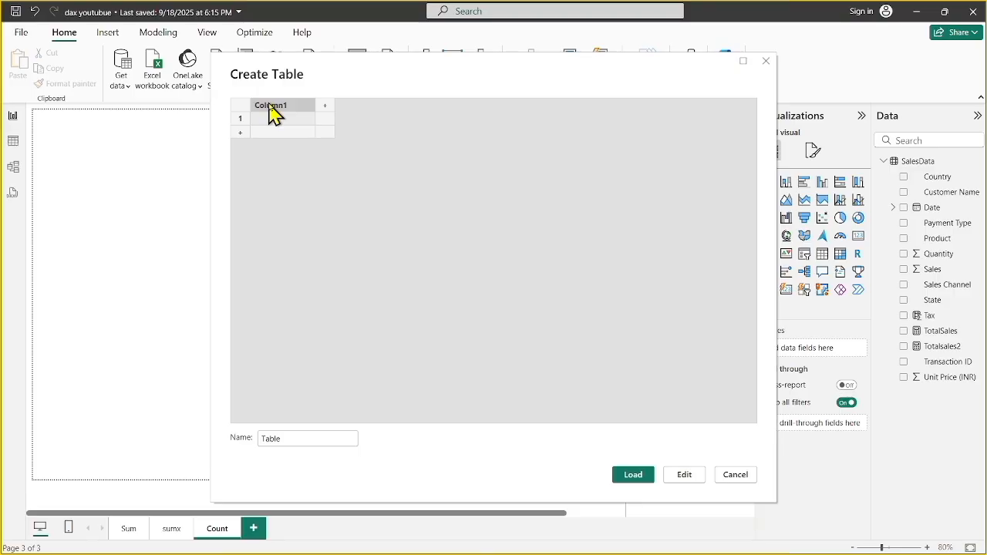
key(ctrl+v)
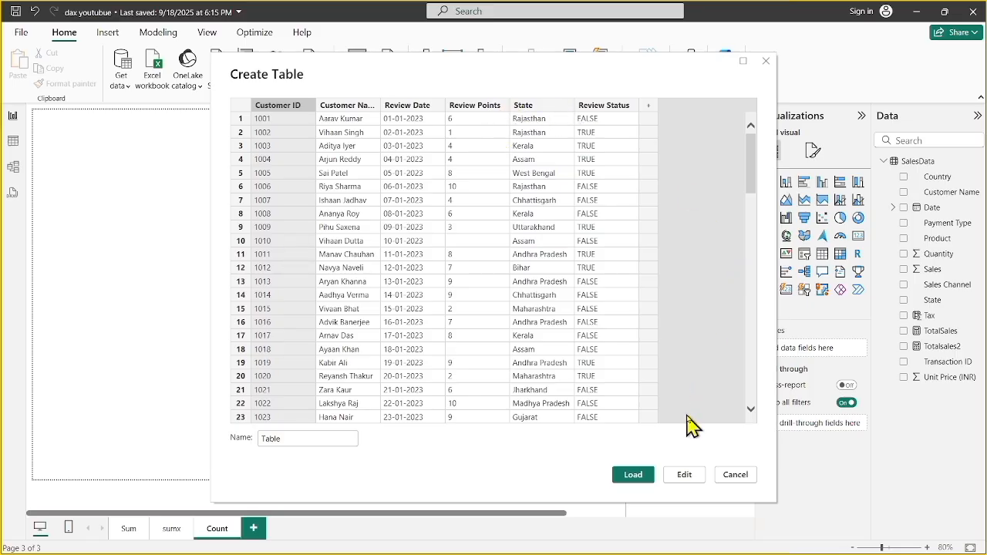
click(633, 477)
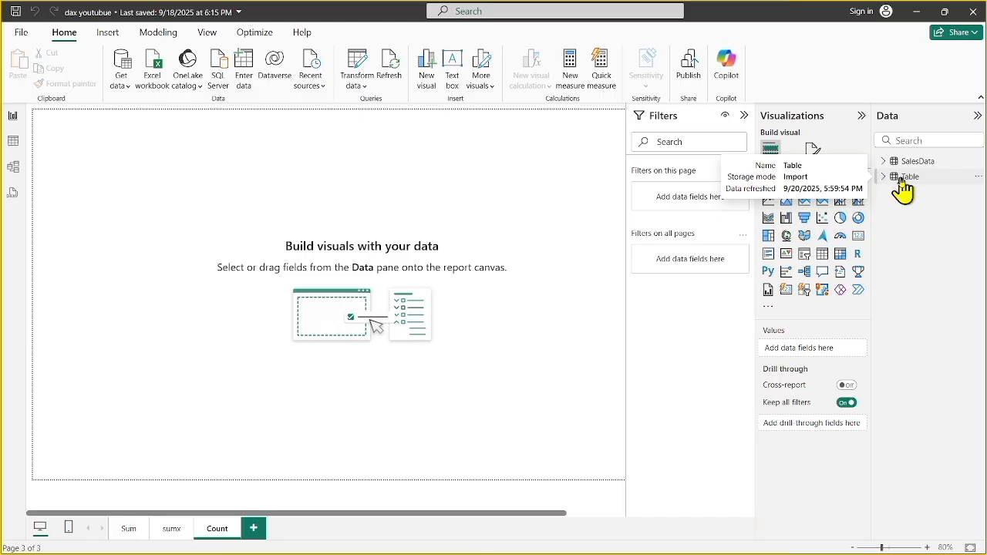
Rename the newly loaded table as customer reviews
right_click(902, 184)
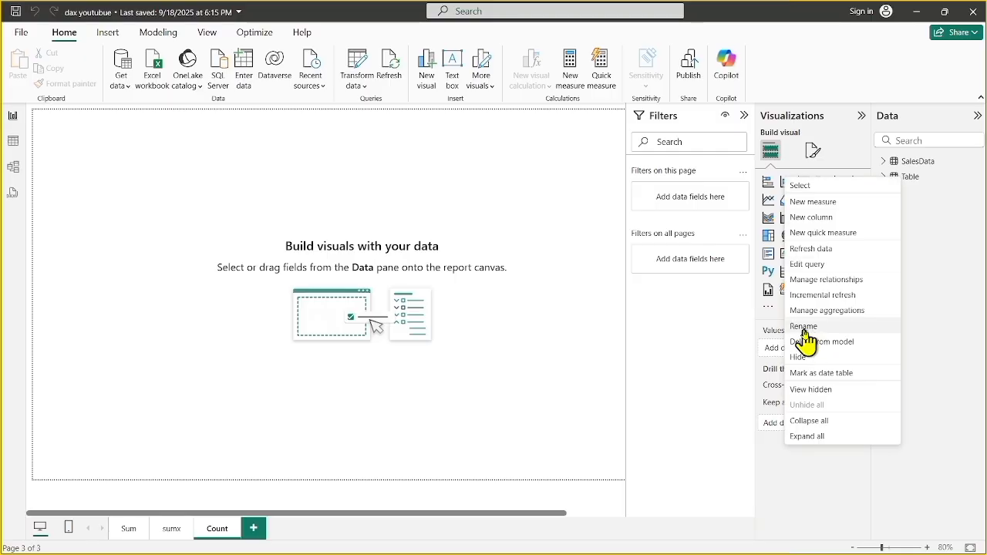
click(804, 328)
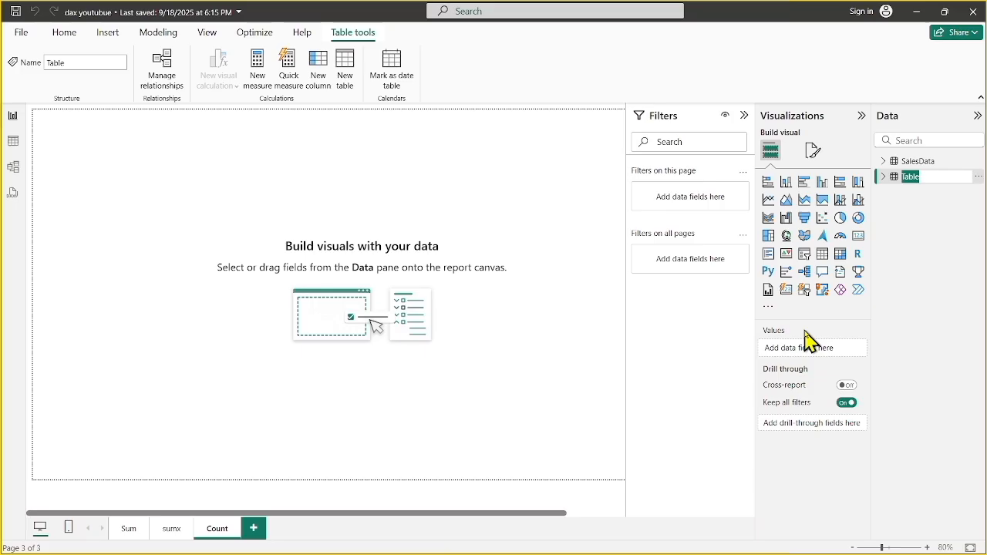
text(customer reviws)
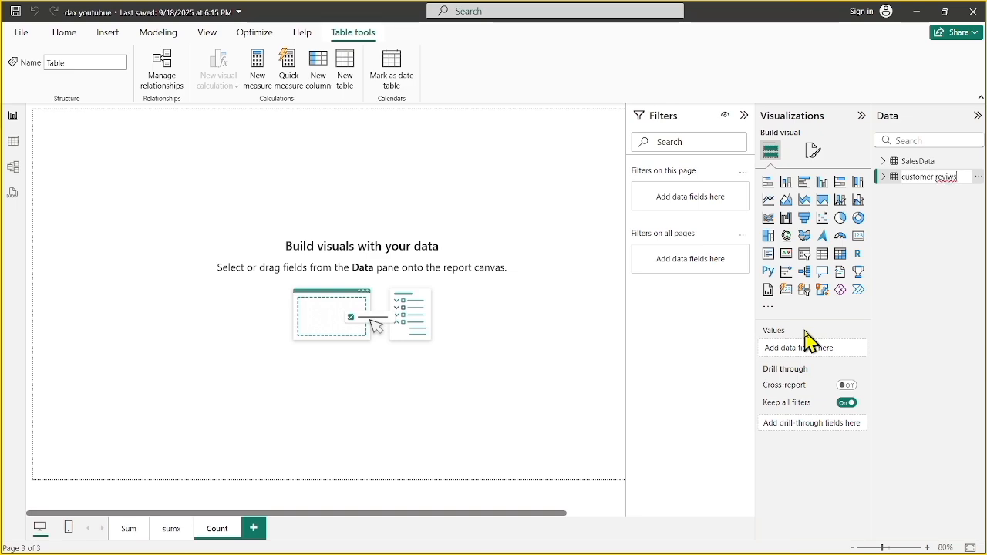
text(e)
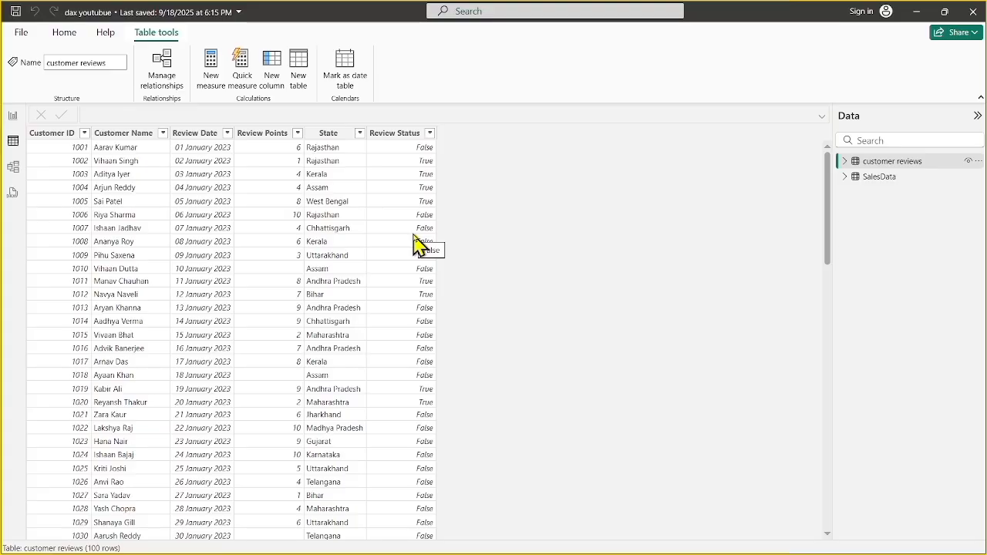
Return to the report and add a measure named count to the Customer Reviews table, starting its formula with the COUNT function
click(13, 120)
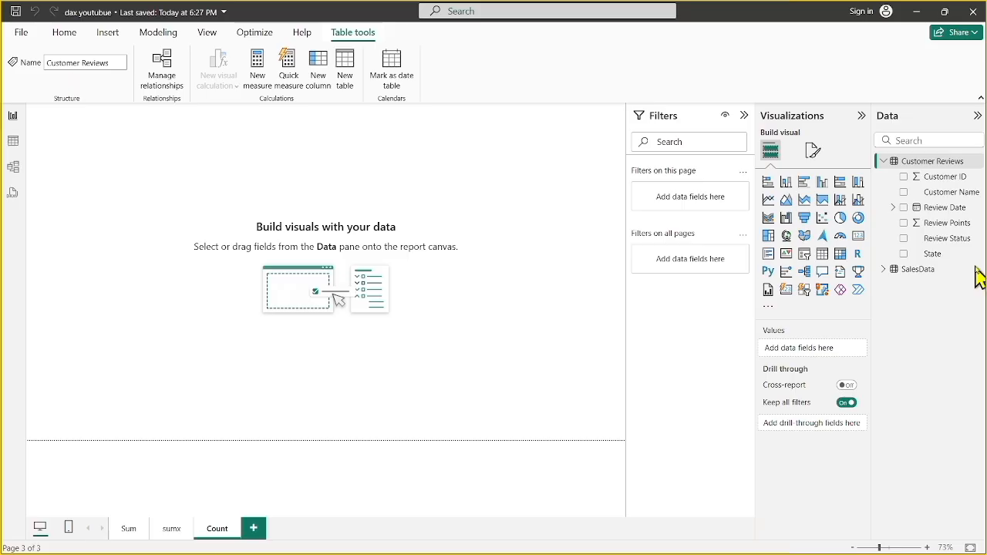
right_click(925, 171)
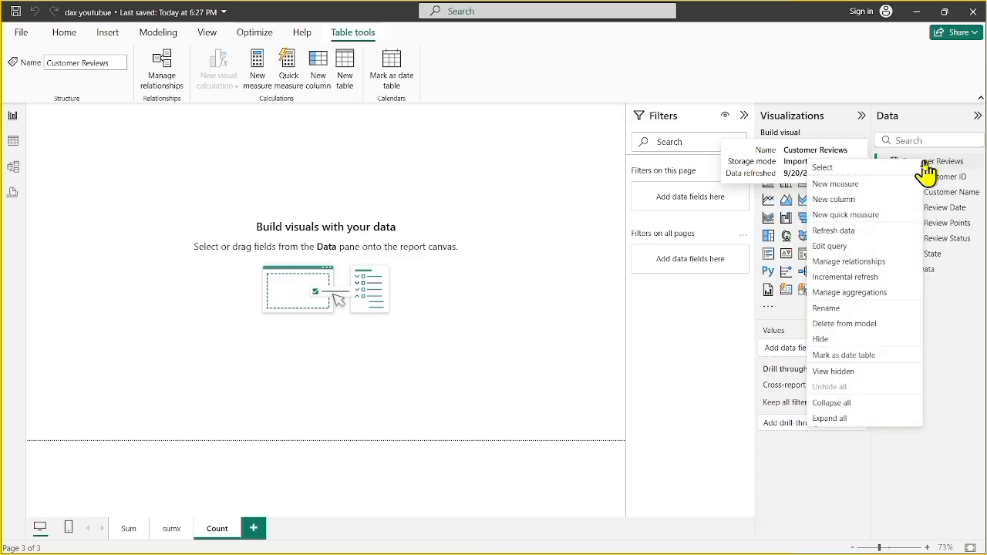
click(836, 185)
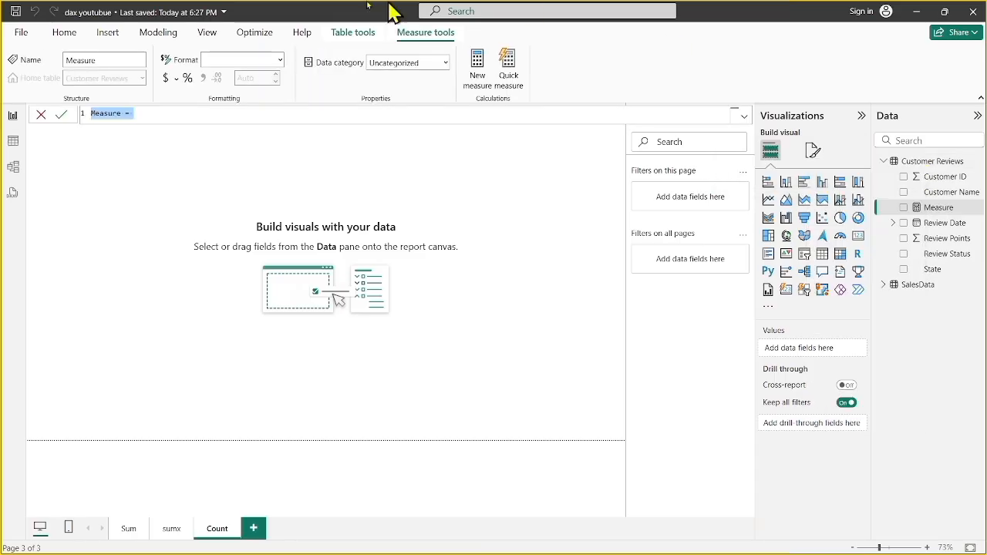
click(158, 110)
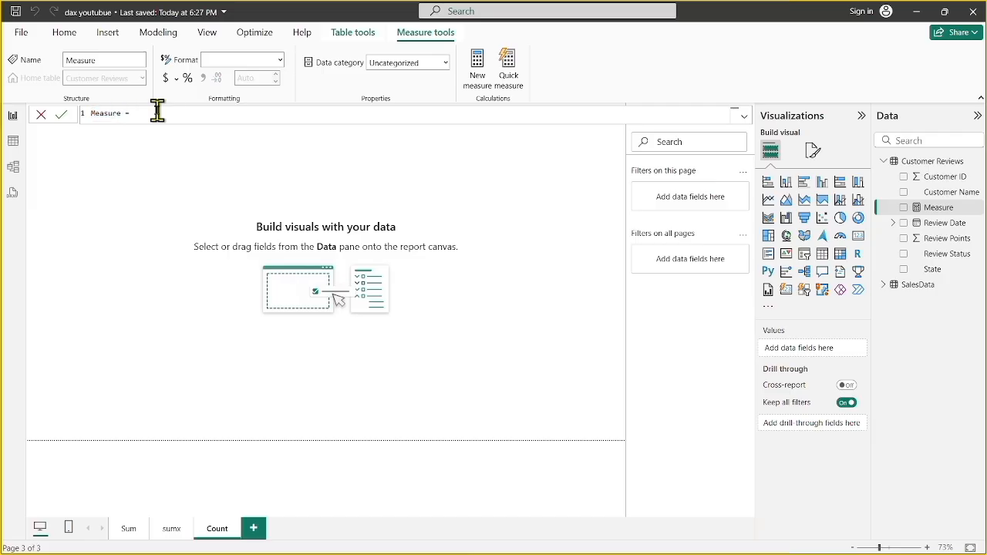
key(BackSpace)
key(BackSpace)
key(BackSpace)
key(BackSpace)
key(BackSpace)
key(BackSpace)
key(BackSpace)
key(BackSpace)
key(BackSpace)
text(count =)
text(coun)
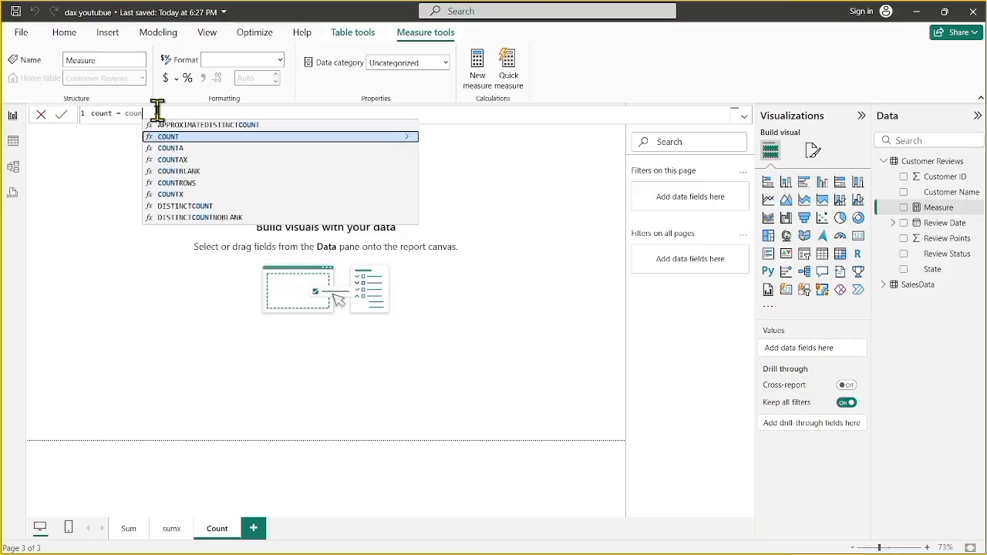
text(t)
key(Tab)
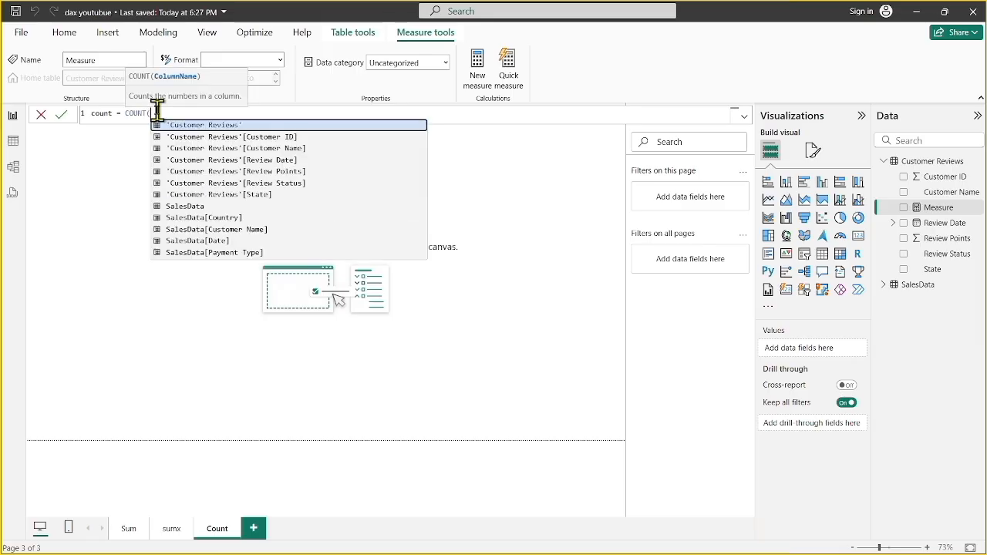
Complete the measure as count = COUNT('Customer Reviews'[Review Points]) and commit it
key(Down)
key(Down)
key(Down)
key(Down)
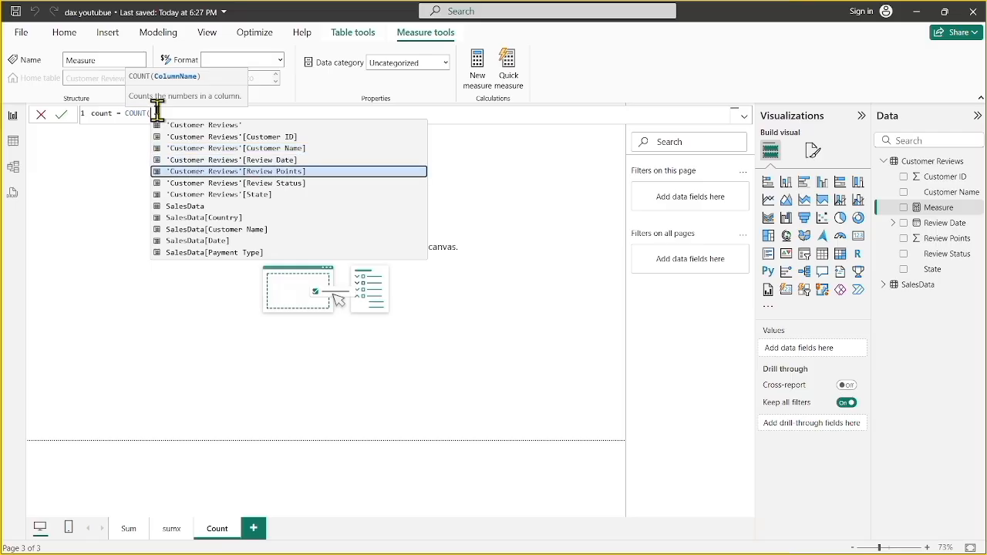
key(Tab)
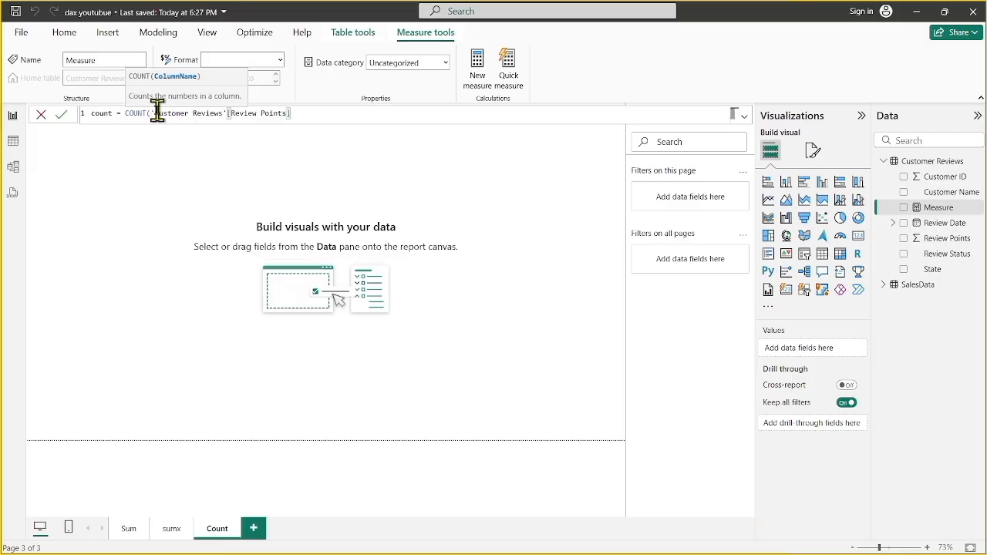
text())
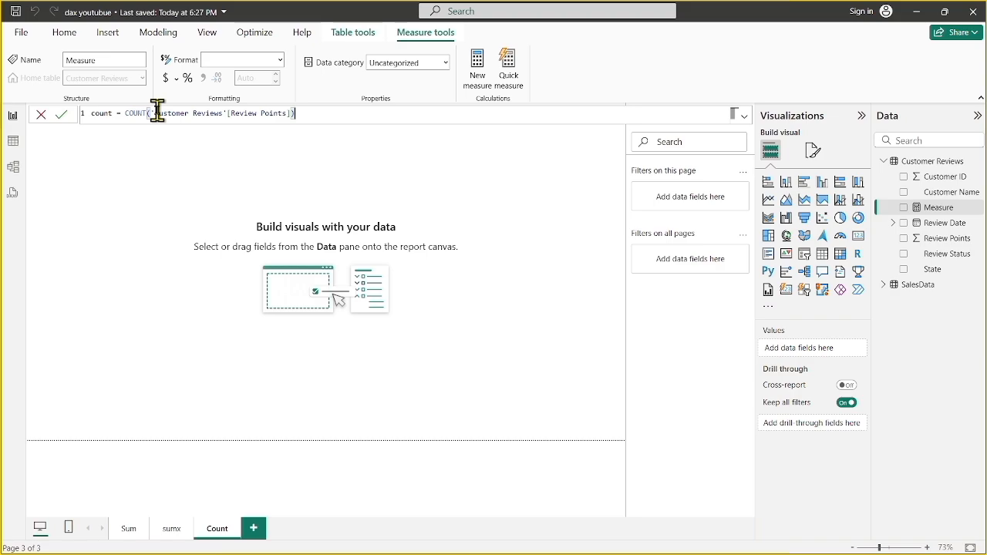
key(Return)
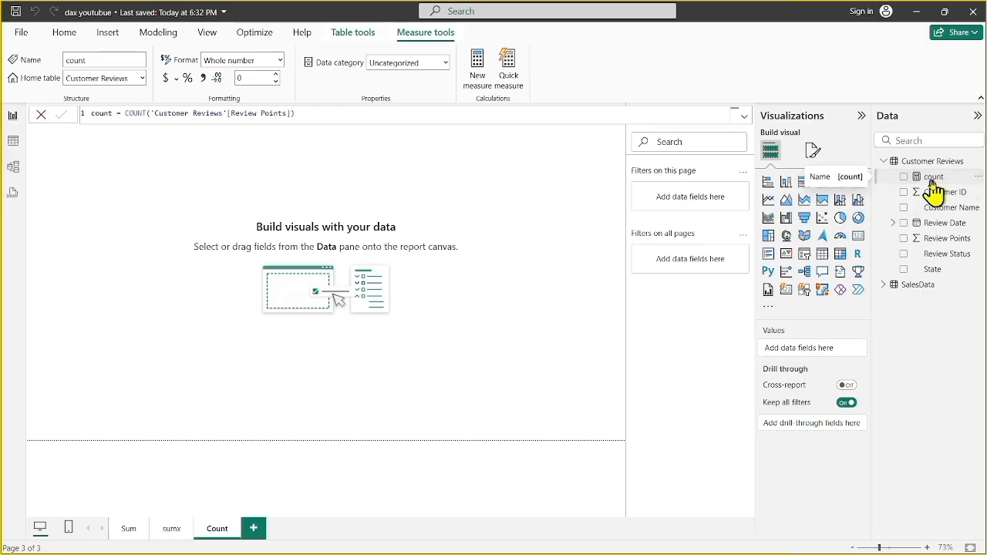
Add a card visual showing the count measure and place it away from the corner, toward the middle of the page
click(859, 237)
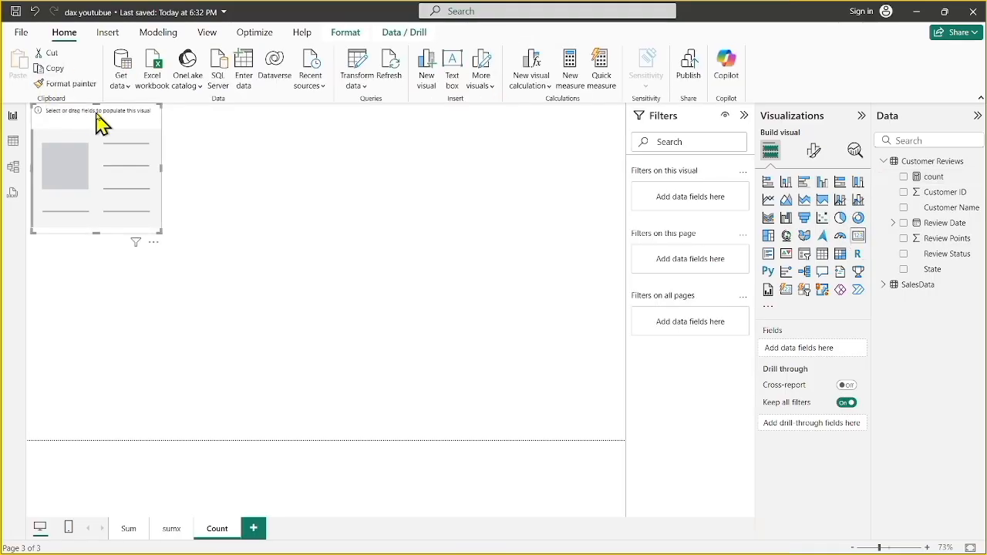
drag(101, 121, 228, 209)
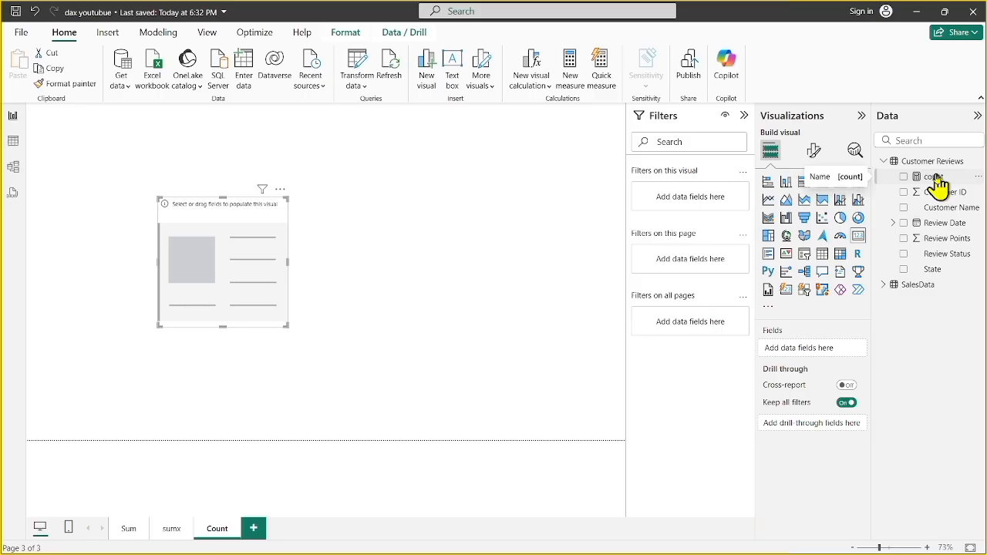
drag(937, 183, 787, 359)
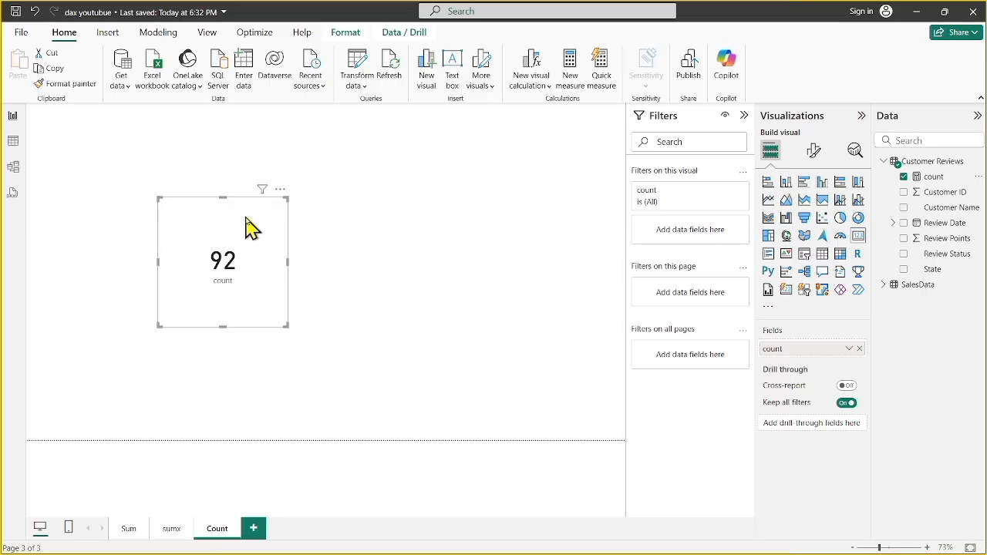
drag(248, 222, 300, 223)
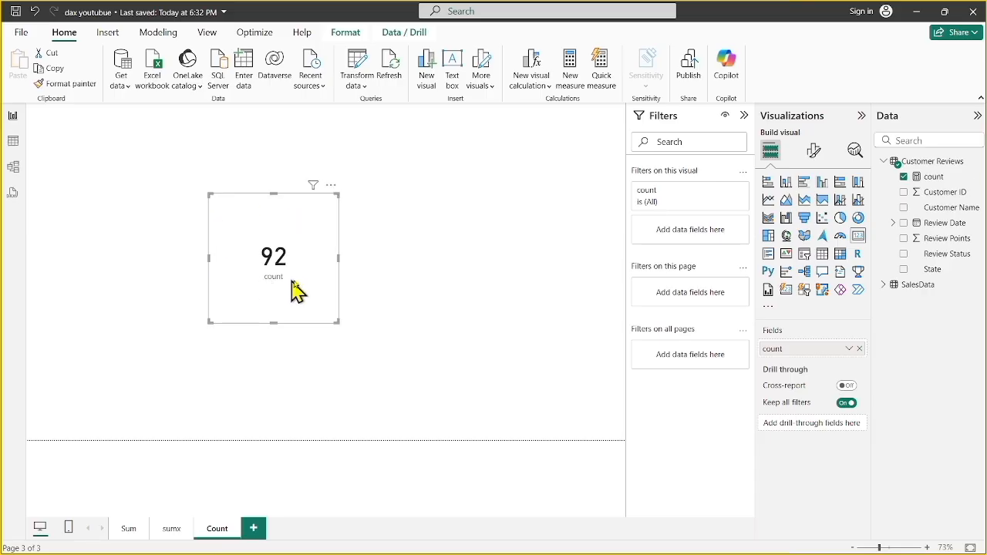
Edit the count measure's formula to COUNT('Customer Reviews'[Customer ID]) and commit it
click(935, 180)
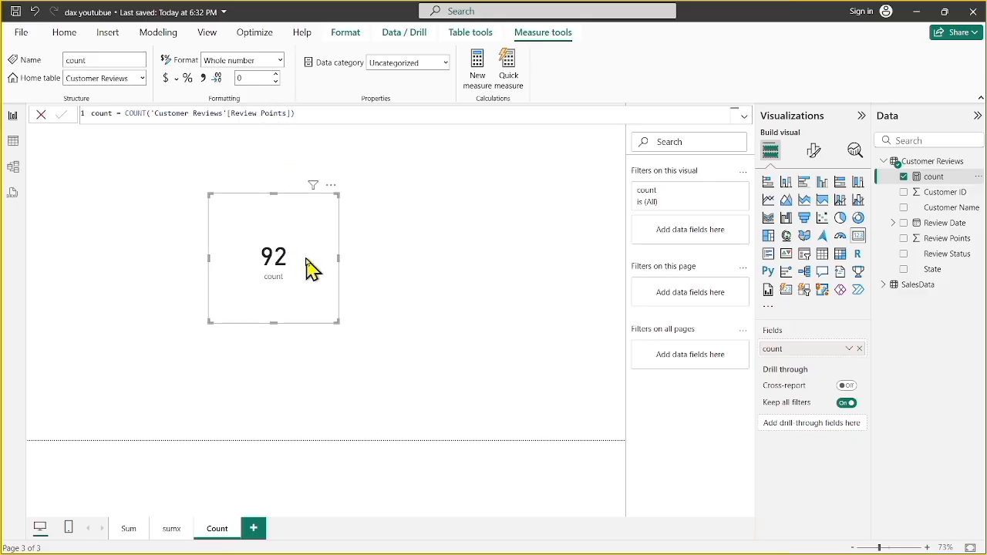
click(301, 113)
key(BackSpace)
key(BackSpace)
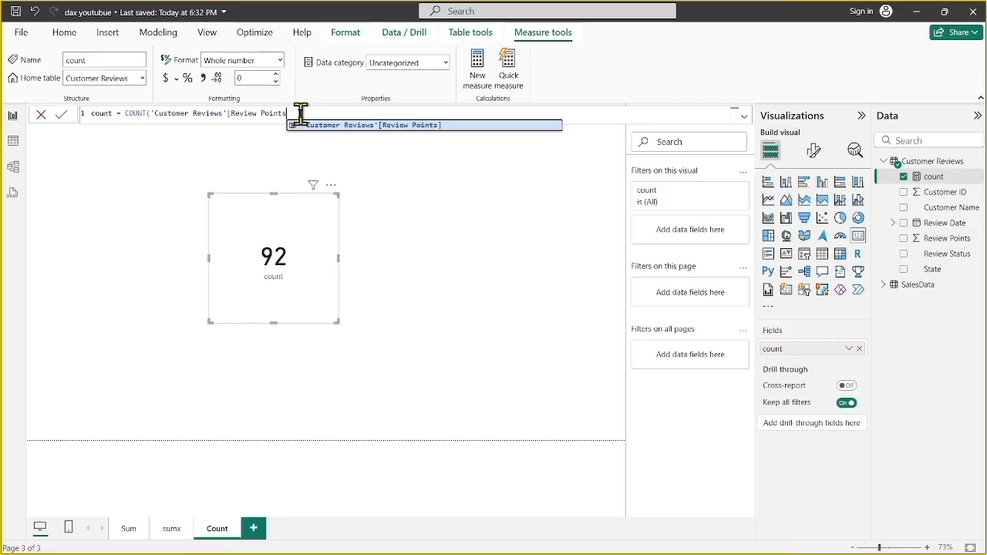
key(BackSpace)
key(BackSpace)
key(BackSpace)
key(BackSpace)
key(BackSpace)
key(BackSpace)
key(BackSpace)
key(BackSpace)
key(BackSpace)
key(BackSpace)
key(BackSpace)
key(BackSpace)
key(BackSpace)
key(BackSpace)
key(BackSpace)
key(BackSpace)
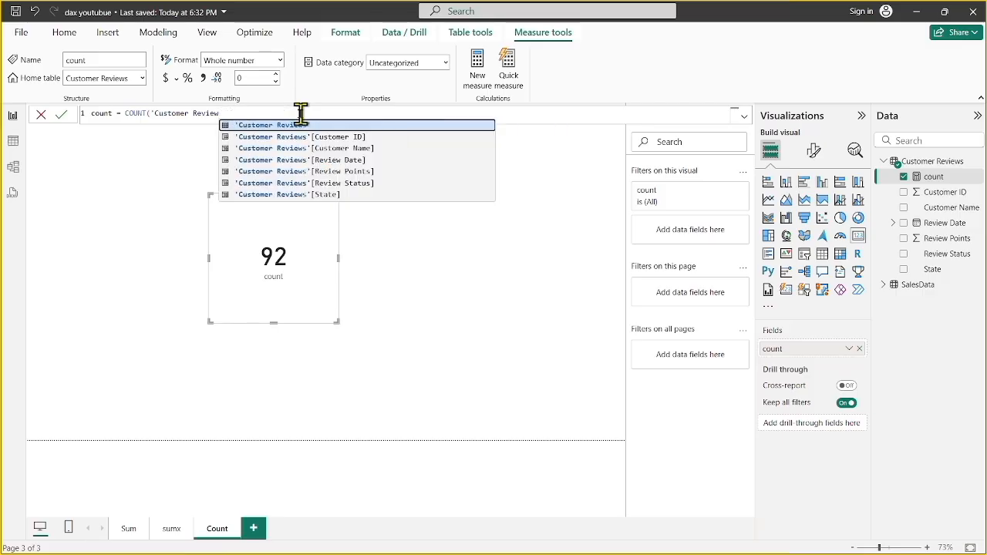
key(Down)
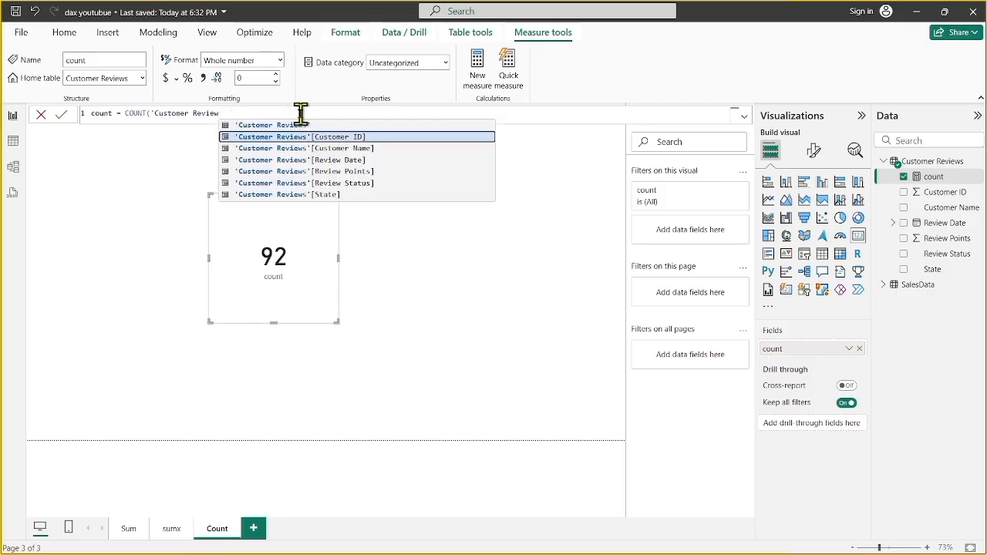
key(Tab)
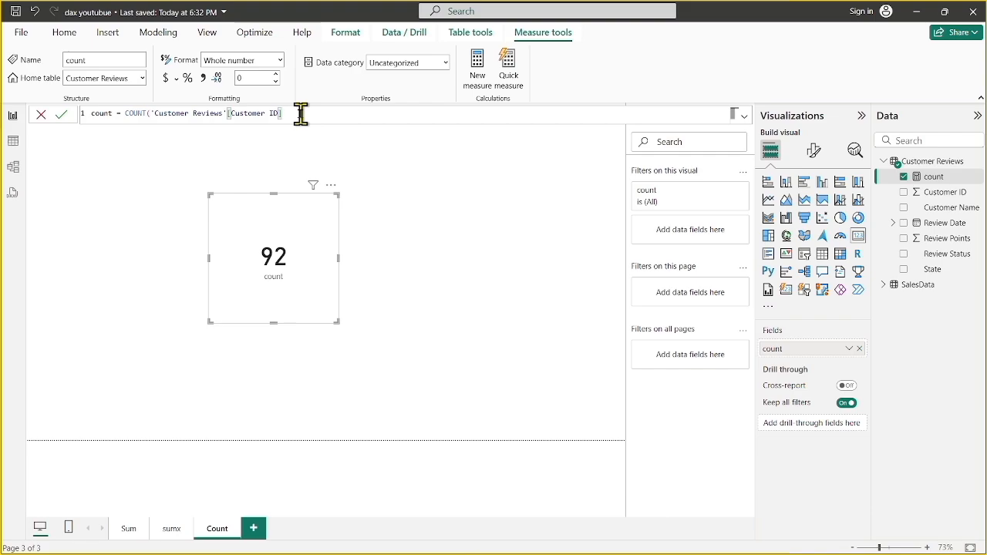
text())
key(Return)
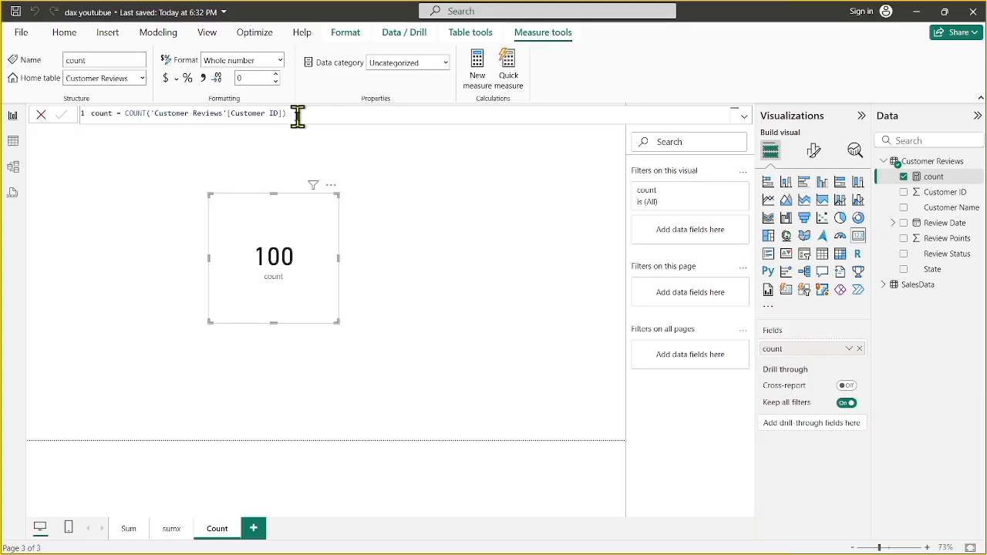
Try counting a text column by changing the count measure's formula to COUNT('Customer Reviews'[Review Status]) and committing it
click(297, 115)
key(BackSpace)
key(BackSpace)
key(BackSpace)
key(BackSpace)
key(BackSpace)
key(BackSpace)
key(BackSpace)
key(BackSpace)
key(BackSpace)
key(BackSpace)
key(BackSpace)
key(BackSpace)
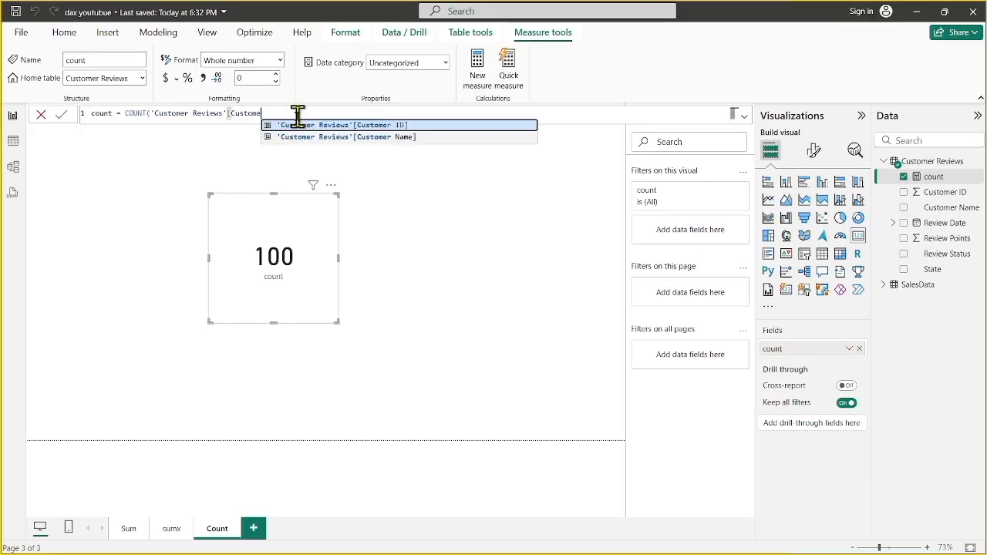
key(BackSpace)
key(BackSpace)
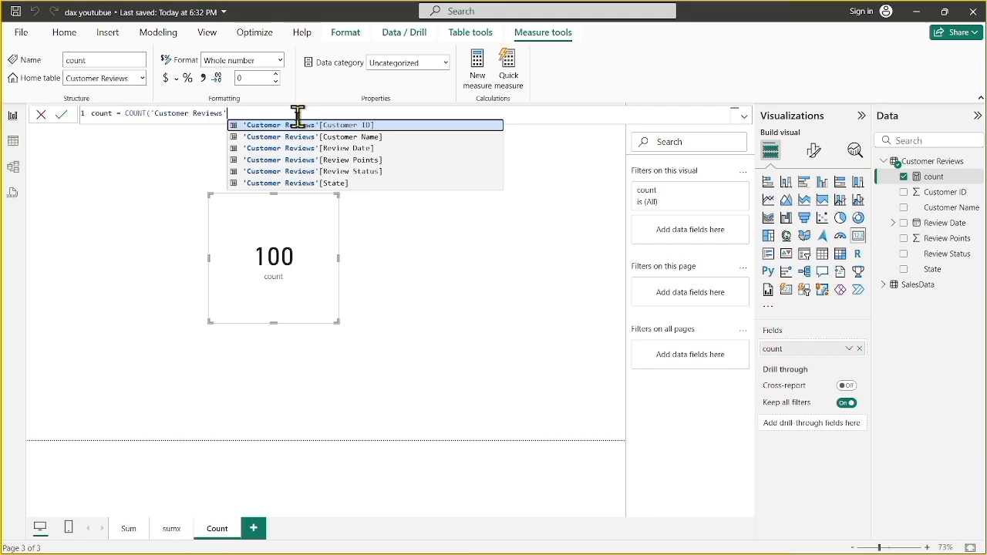
key(Down)
key(Down)
key(Down)
key(Down)
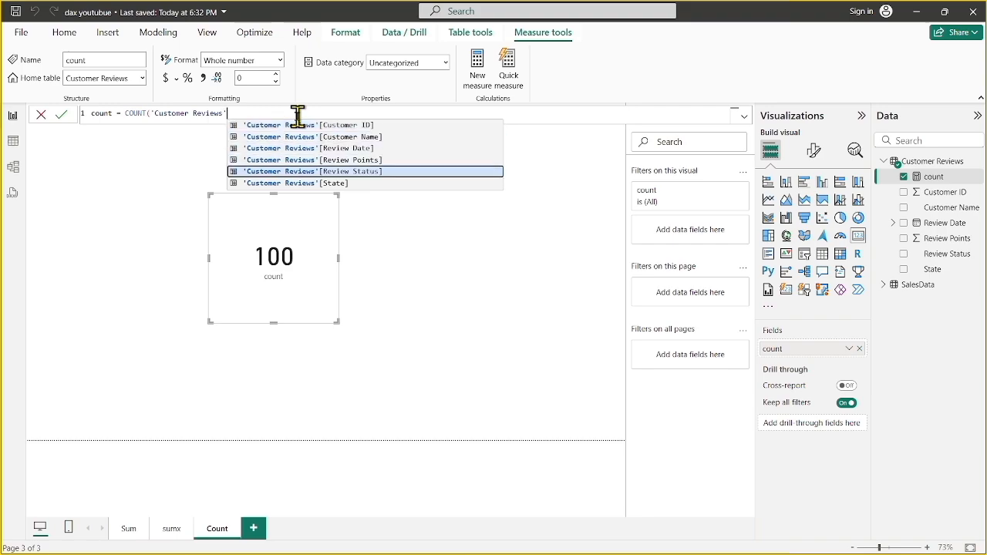
key(Tab)
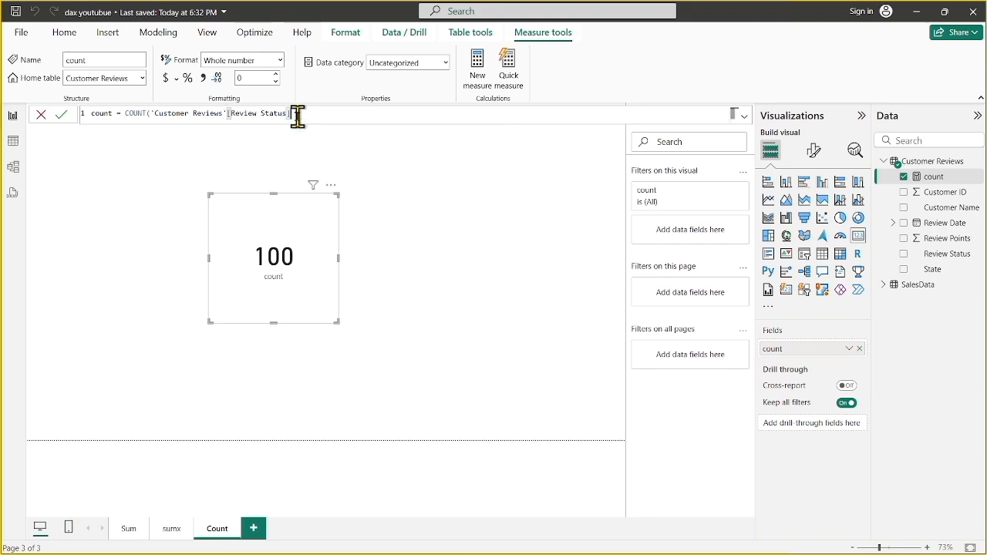
text())
key(Return)
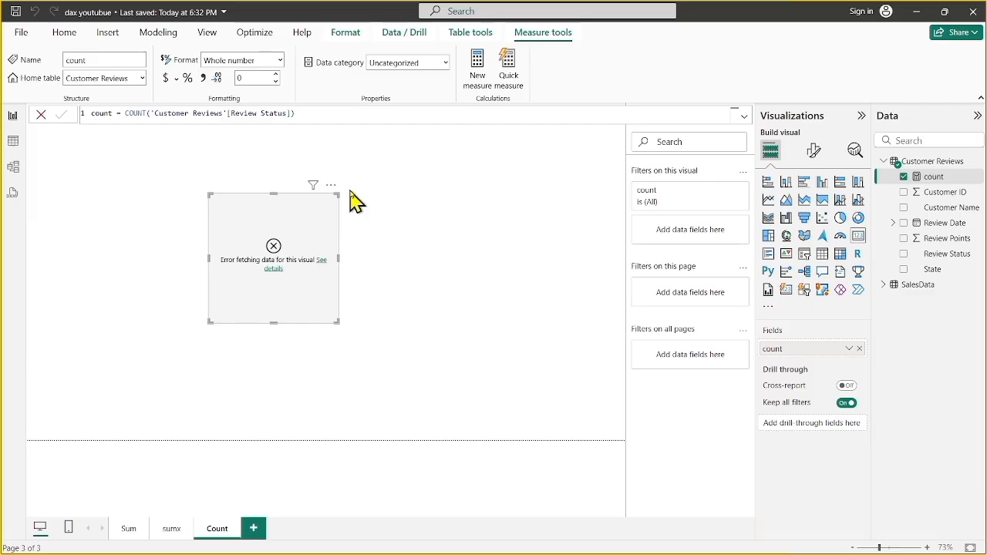
Set the count measure's formula to COUNT('Customer Reviews'[Review Points]), commit it, and nudge the card slightly toward the page's centre
click(302, 114)
key(BackSpace)
key(BackSpace)
key(BackSpace)
key(BackSpace)
key(BackSpace)
key(BackSpace)
key(BackSpace)
key(BackSpace)
key(BackSpace)
key(BackSpace)
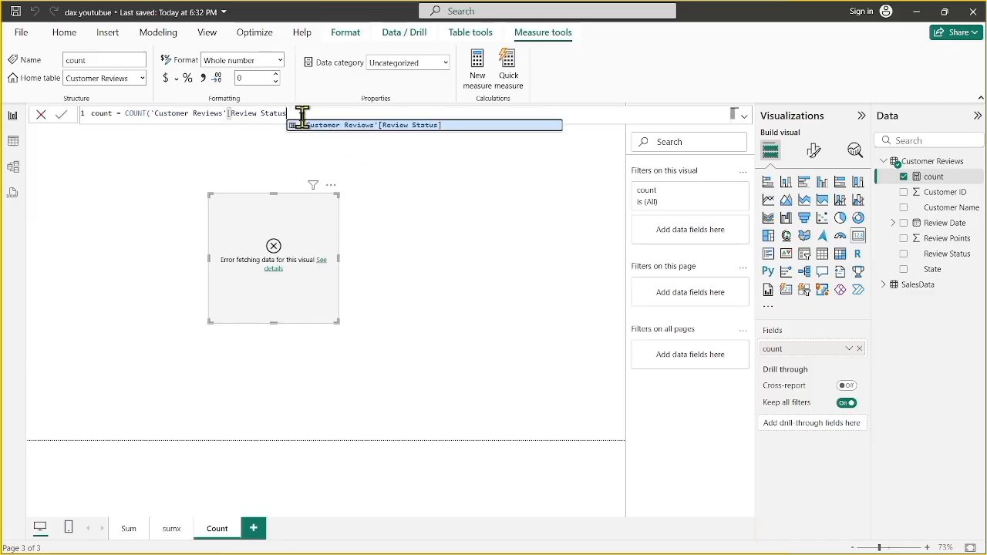
key(Down)
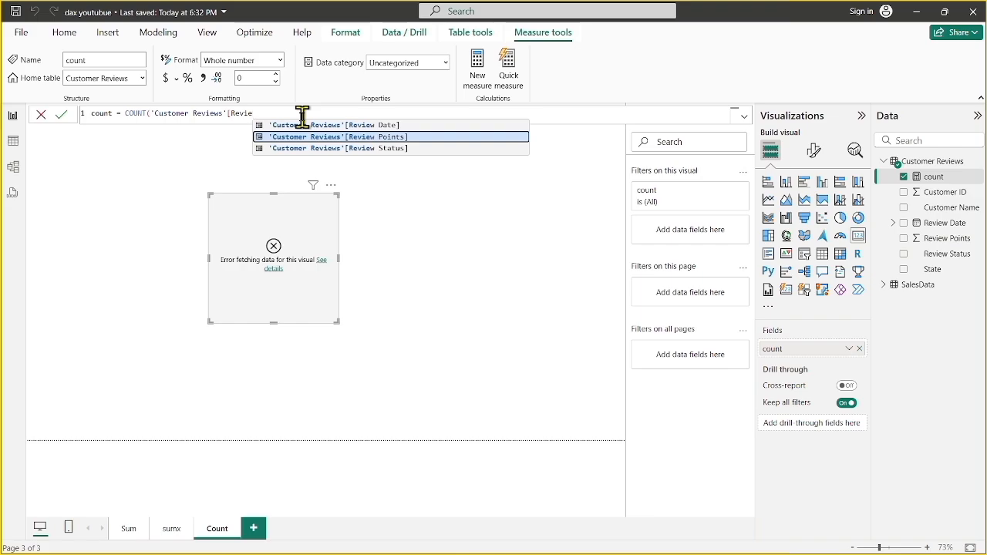
key(Tab)
text())
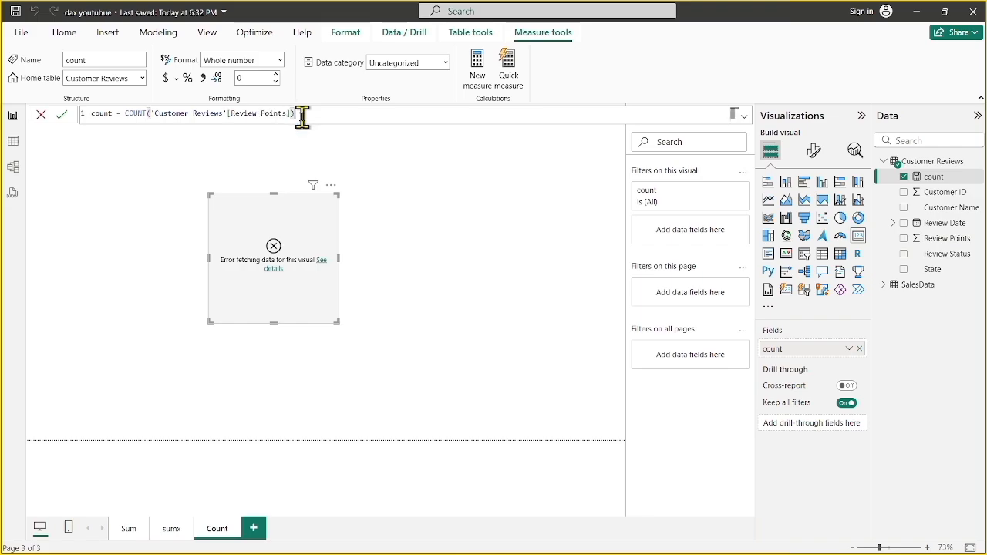
key(Return)
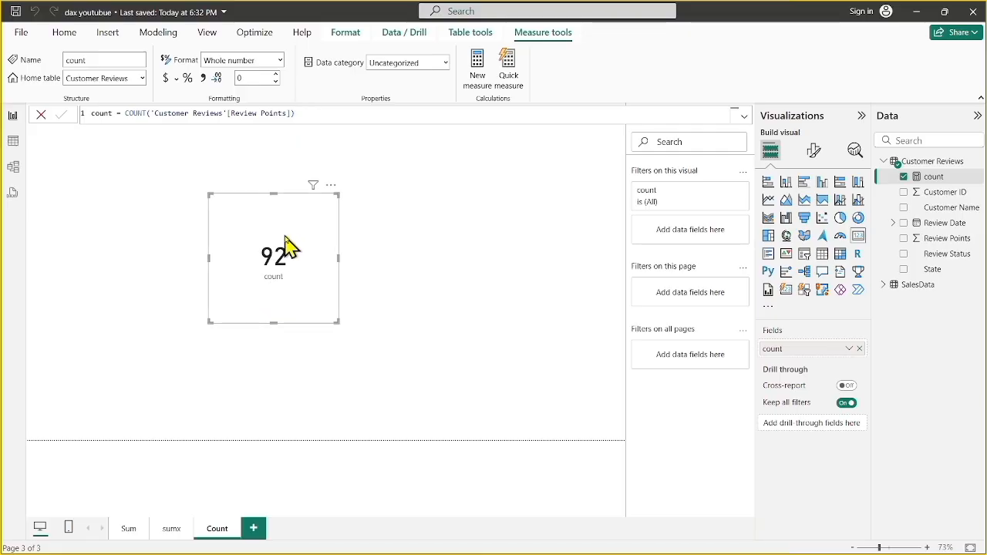
drag(285, 223, 303, 233)
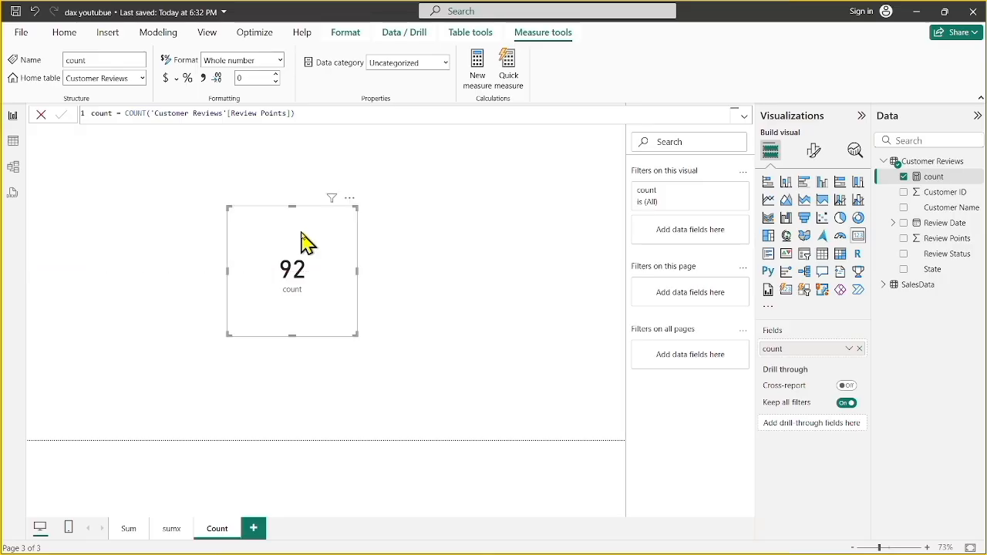
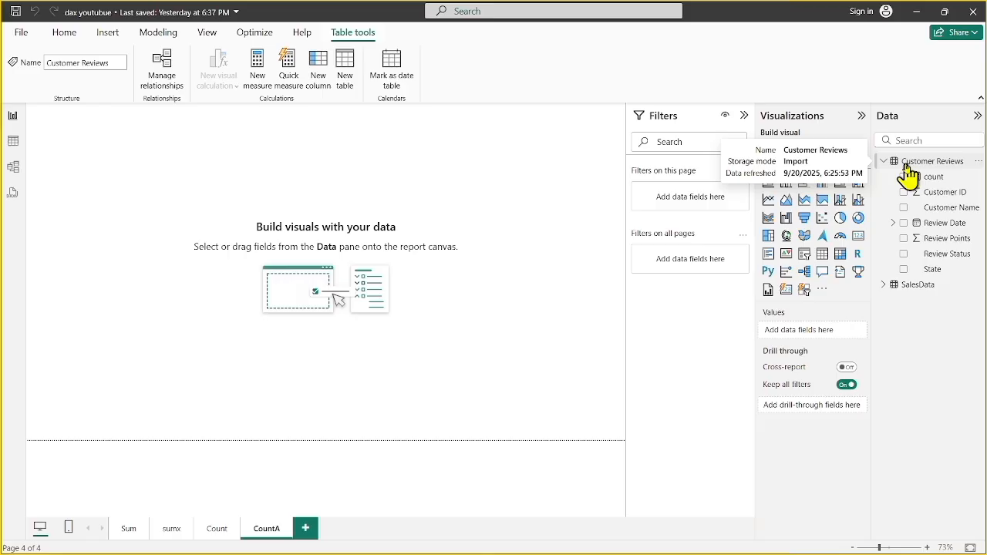
Add a new measure named CountA to the Customer Reviews table, starting its formula with the COUNTA function
right_click(909, 167)
click(783, 194)
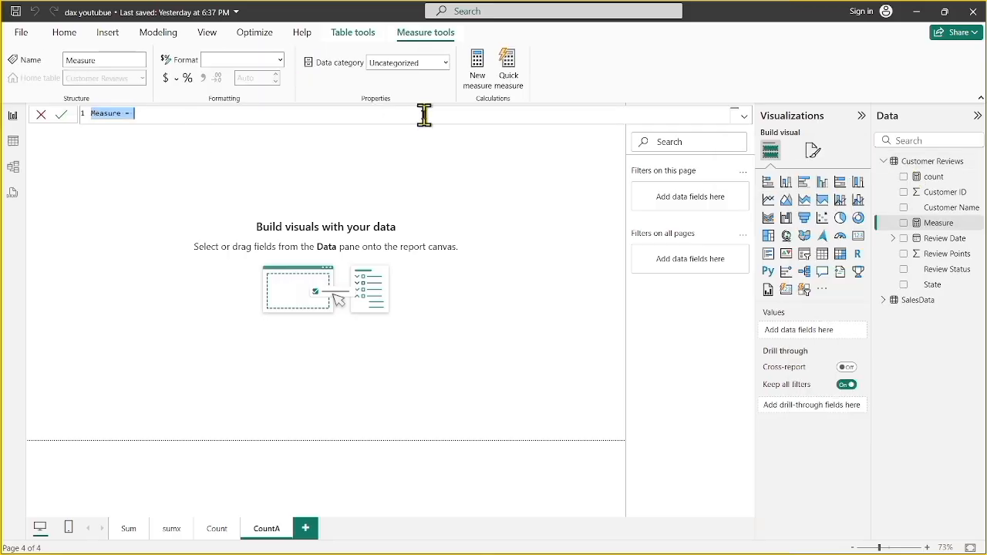
click(160, 121)
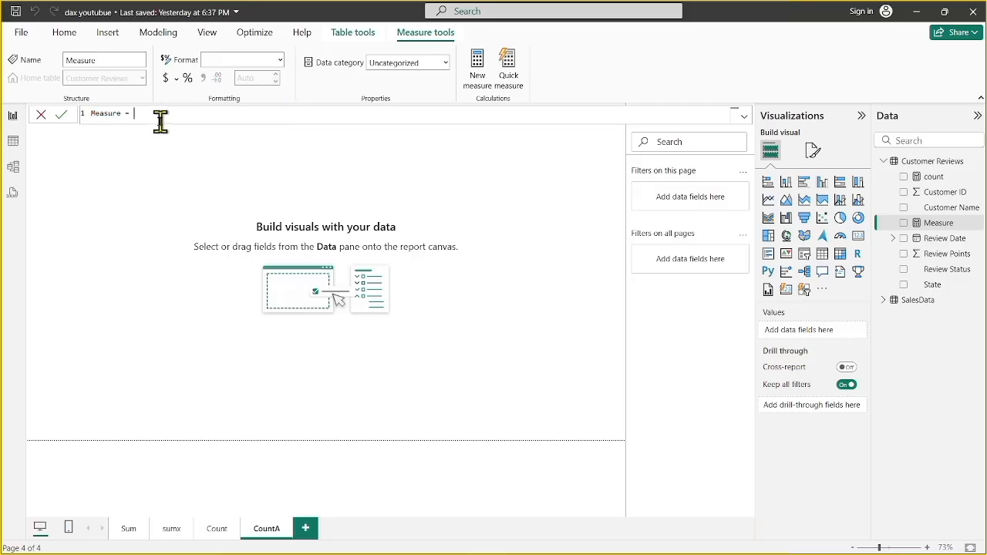
key(BackSpace)
key(BackSpace)
key(BackSpace)
key(BackSpace)
key(BackSpace)
key(BackSpace)
key(BackSpace)
key(BackSpace)
key(BackSpace)
key(BackSpace)
text(Coun)
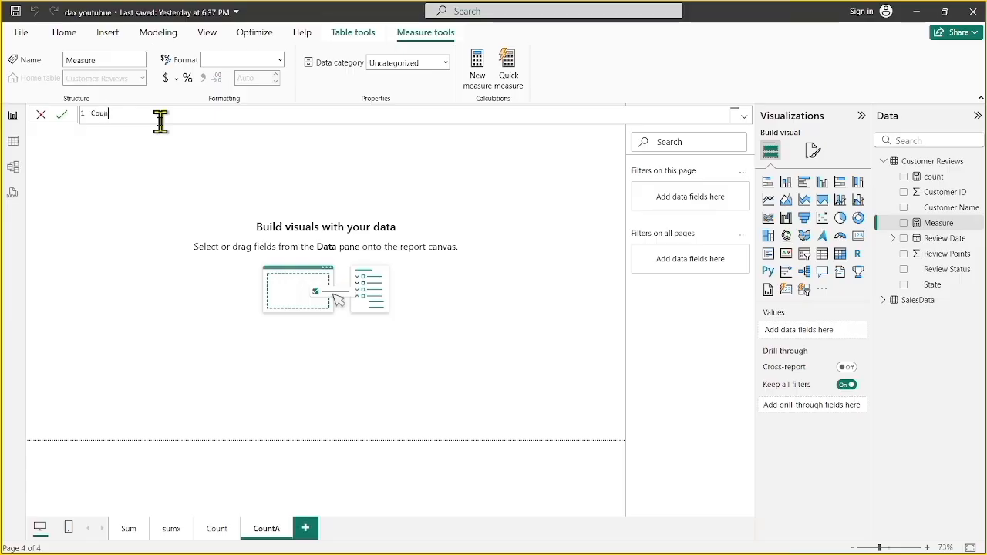
text(tA =)
text( co)
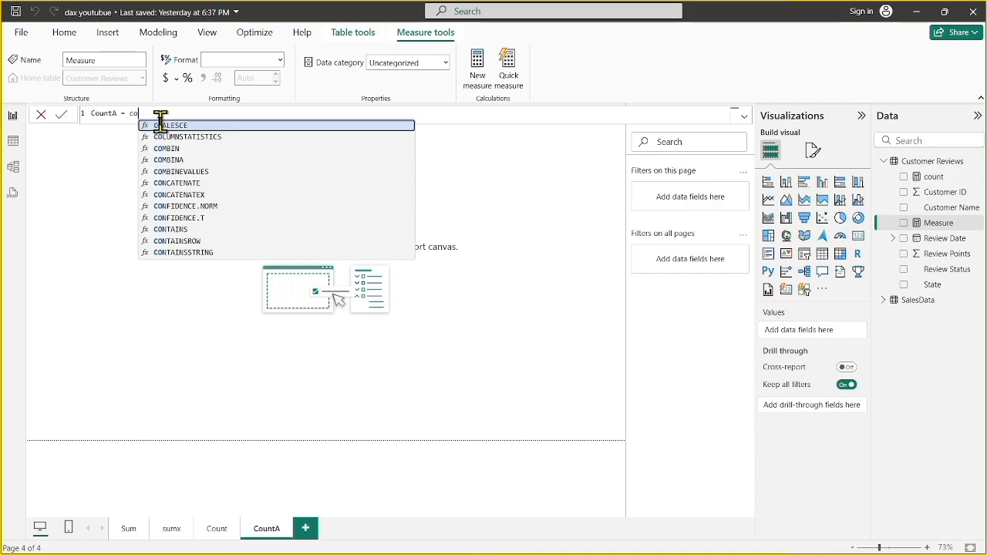
text(unta)
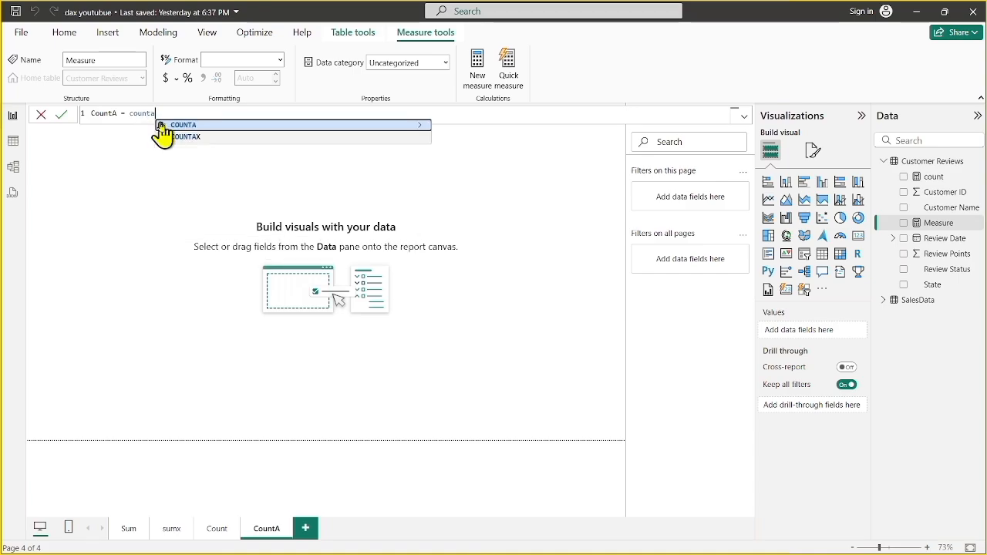
click(162, 126)
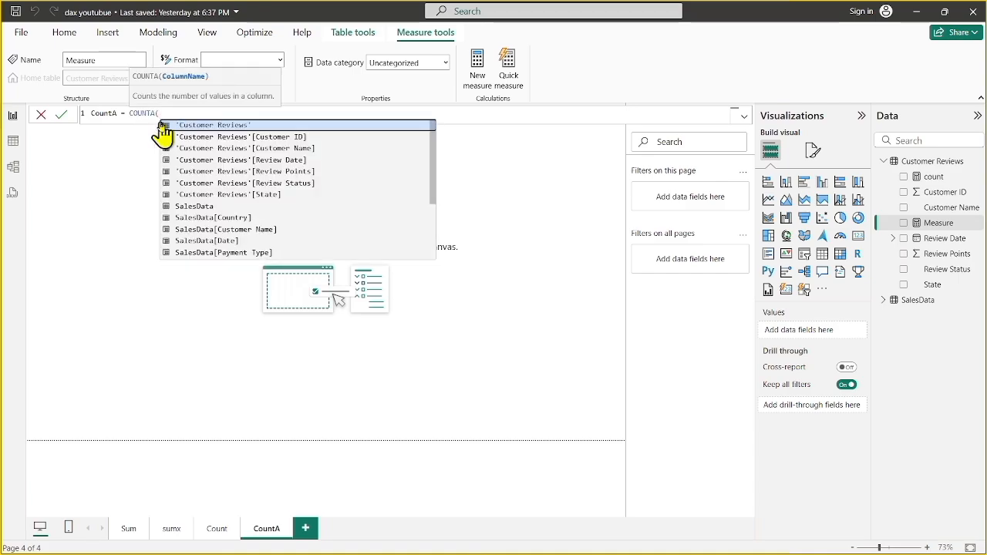
Complete the measure as CountA = COUNTA('Customer Reviews'[Review Points]) and commit it
key(Down)
key(Down)
key(Down)
key(Down)
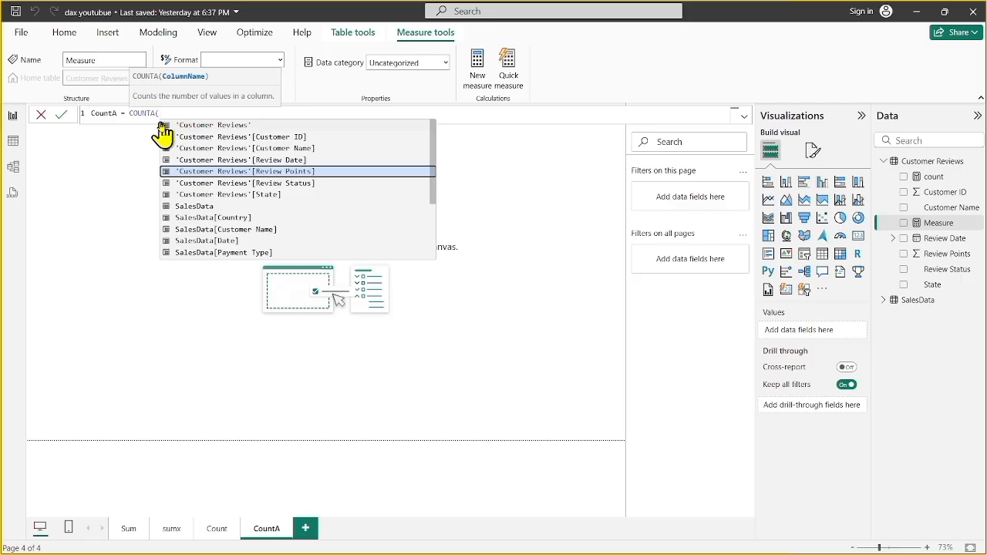
key(Tab)
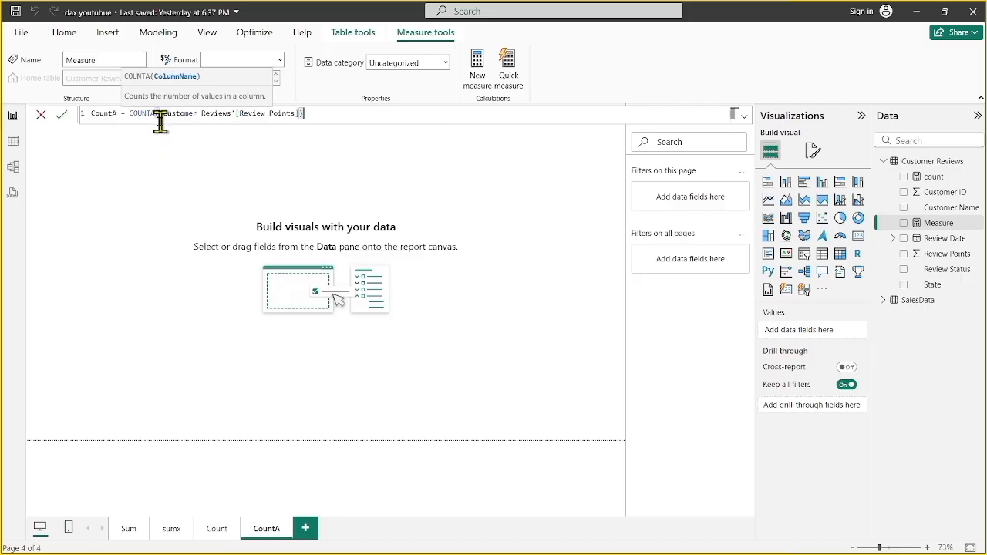
key(Return)
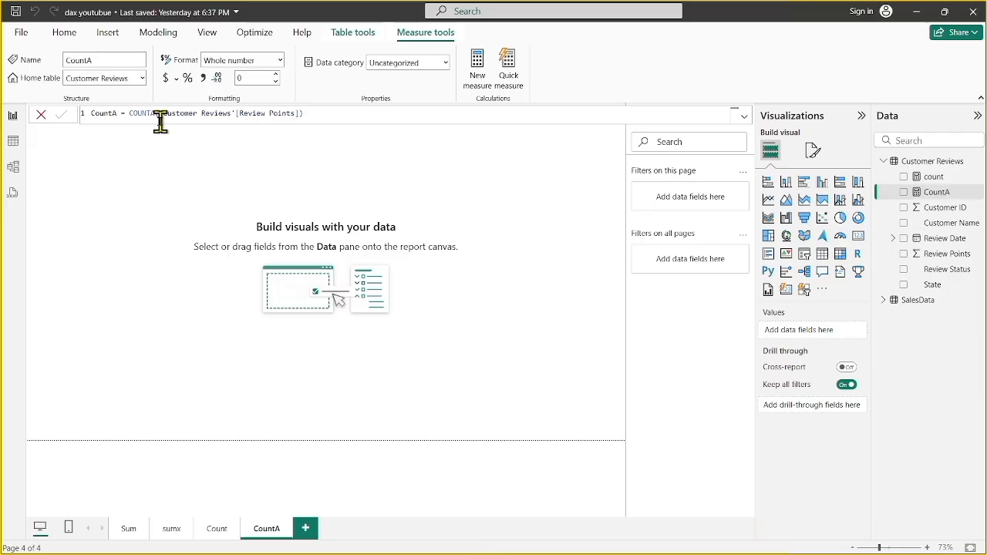
double_click(935, 193)
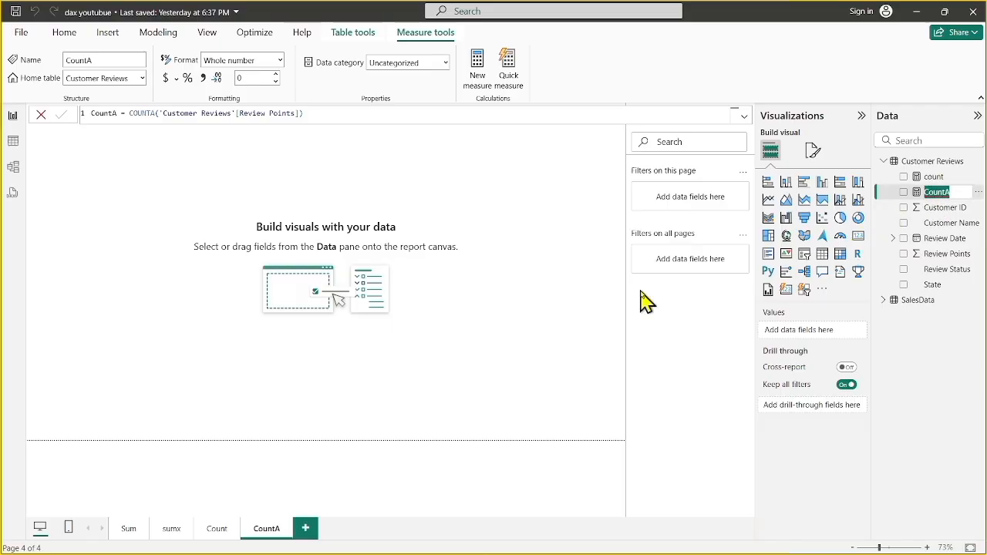
click(514, 278)
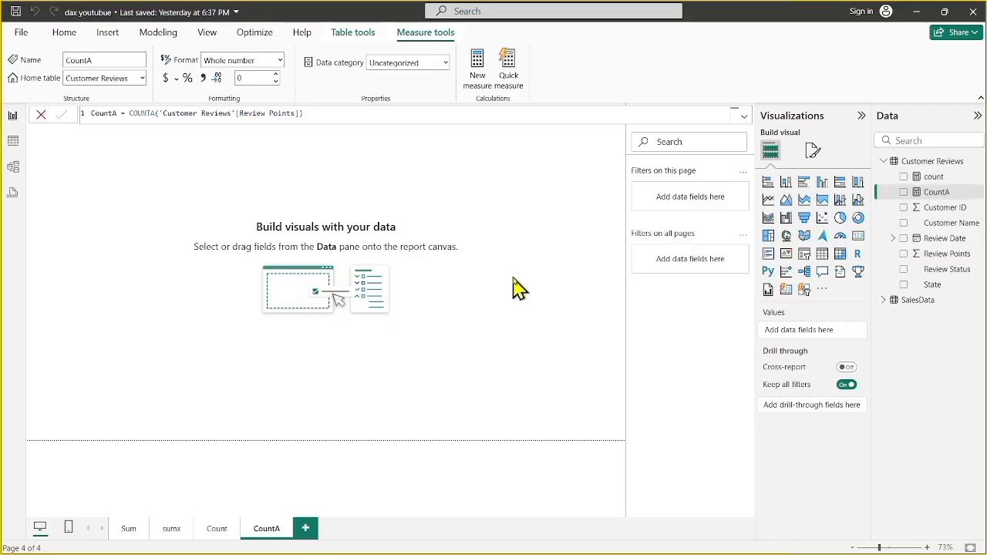
Add a card visual near the middle of the CountA page and assign the CountA measure to it
click(856, 240)
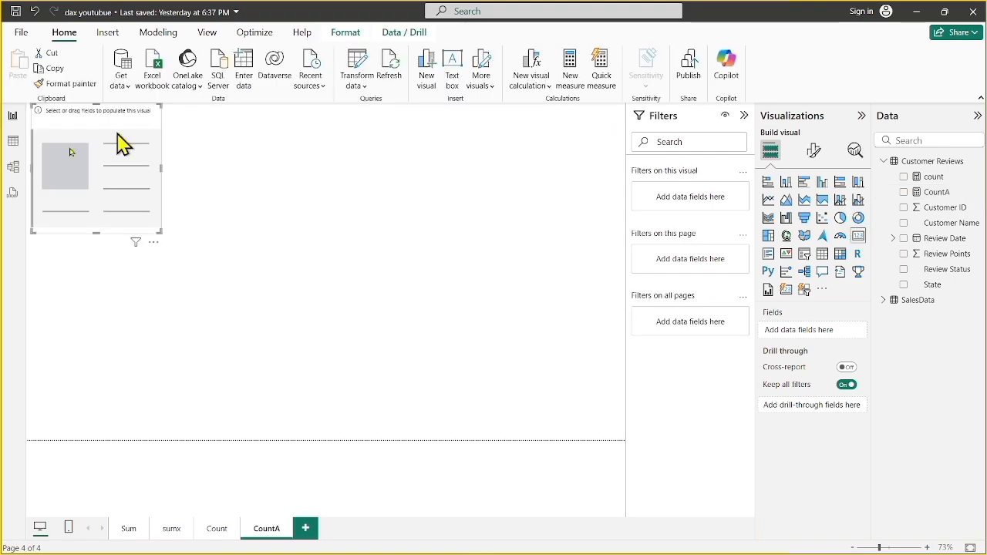
drag(85, 130, 379, 209)
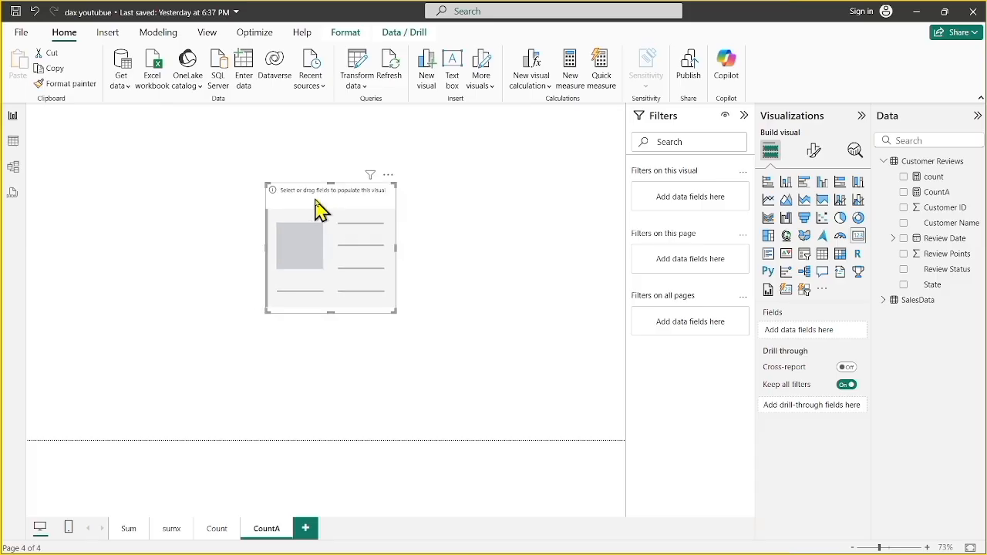
drag(931, 199, 787, 341)
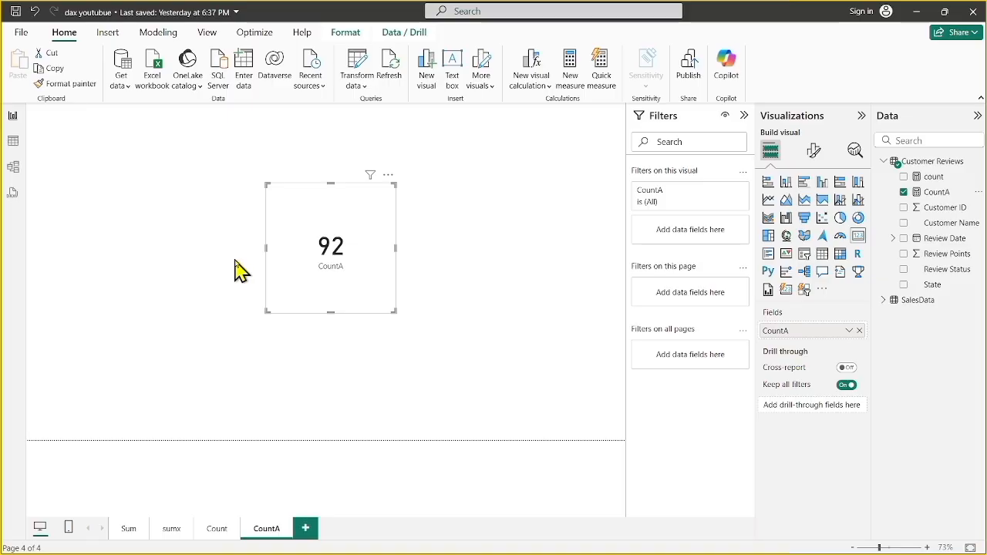
Open the CountA measure's formula and delete its 'Customer Reviews'[Review Points] argument back into the function name
click(934, 198)
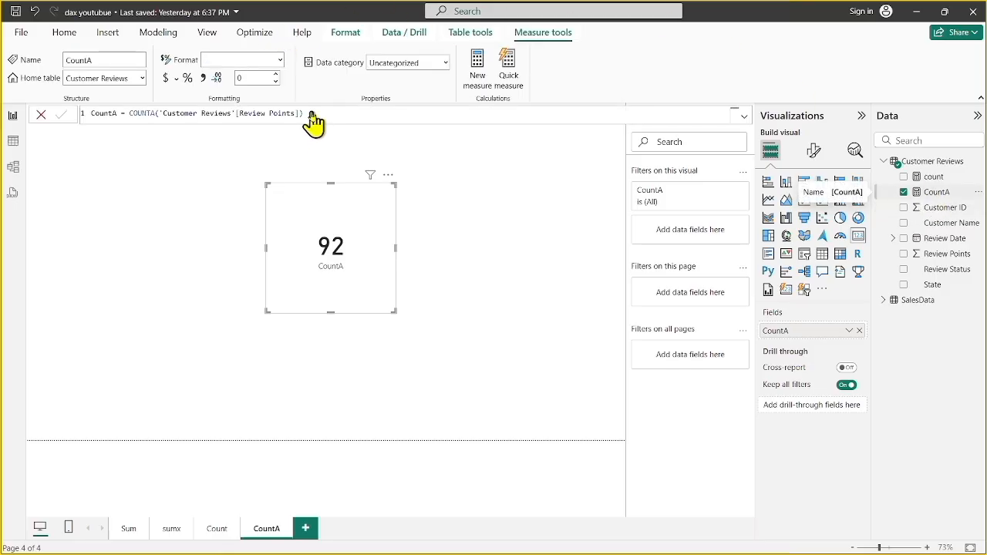
click(309, 112)
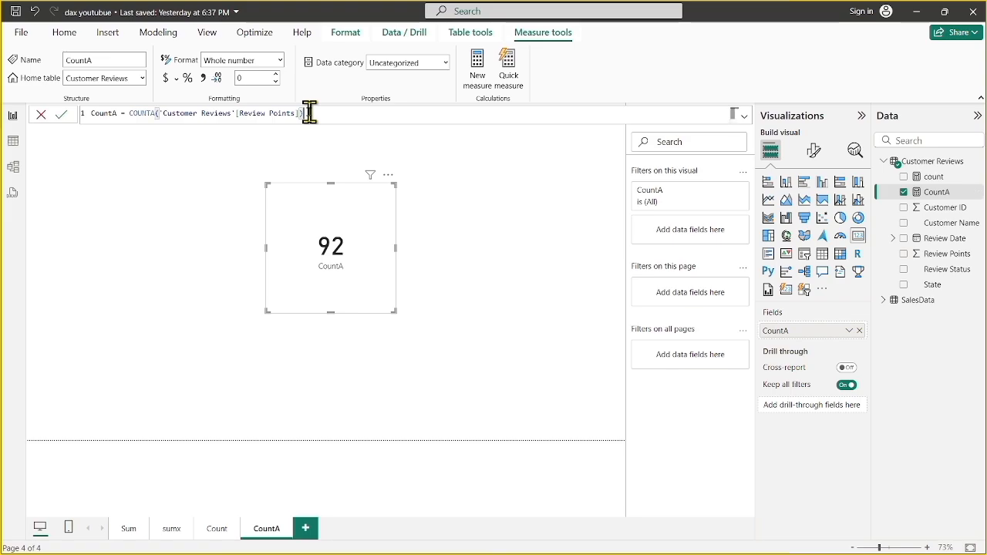
key(BackSpace)
key(BackSpace)
key(BackSpace)
key(BackSpace)
key(BackSpace)
key(BackSpace)
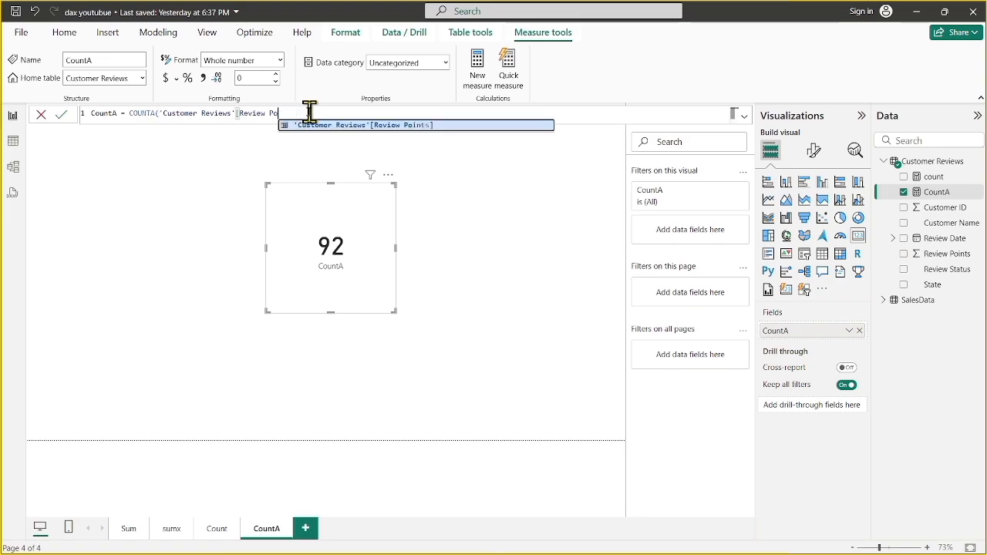
key(BackSpace)
key(BackSpace)
key(BackSpace)
key(BackSpace)
key(BackSpace)
key(BackSpace)
key(BackSpace)
key(BackSpace)
key(BackSpace)
key(BackSpace)
key(BackSpace)
key(BackSpace)
key(BackSpace)
key(BackSpace)
key(BackSpace)
key(BackSpace)
key(BackSpace)
key(BackSpace)
key(BackSpace)
key(BackSpace)
key(BackSpace)
key(BackSpace)
key(BackSpace)
key(BackSpace)
key(BackSpace)
key(BackSpace)
key(BackSpace)
key(BackSpace)
key(BackSpace)
key(BackSpace)
key(BackSpace)
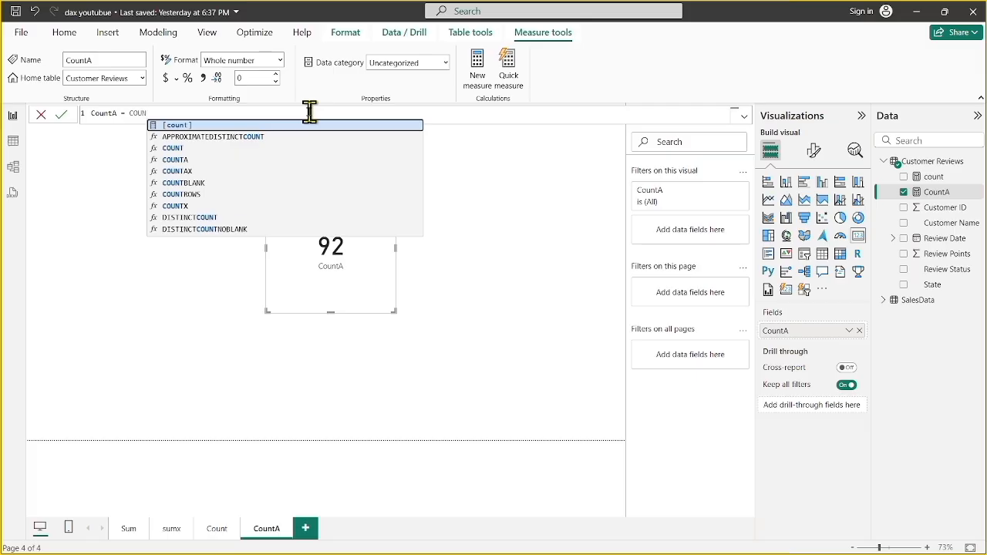
Rewrite the measure as CountA = COUNTA('Customer Reviews'[Review Status]) and commit it
text(t)
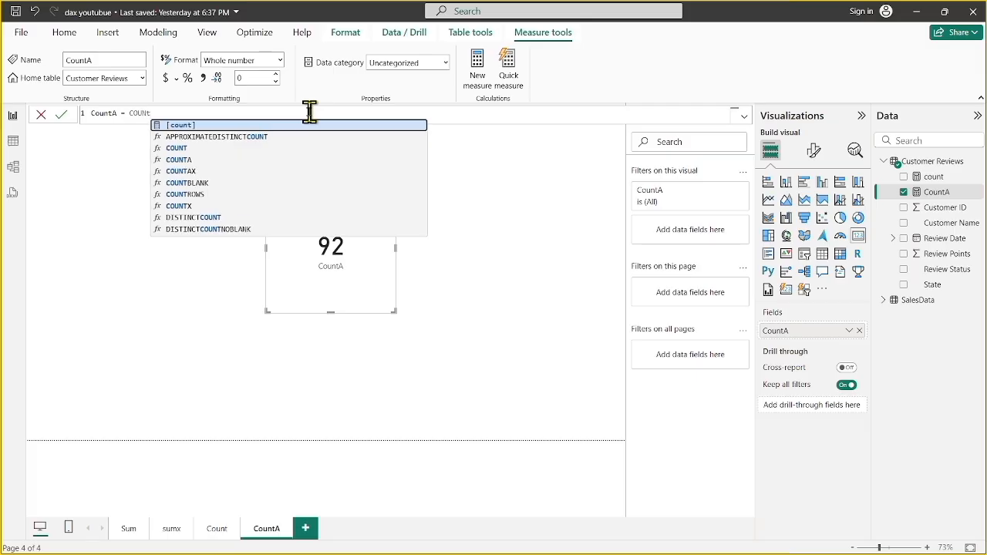
text(a)
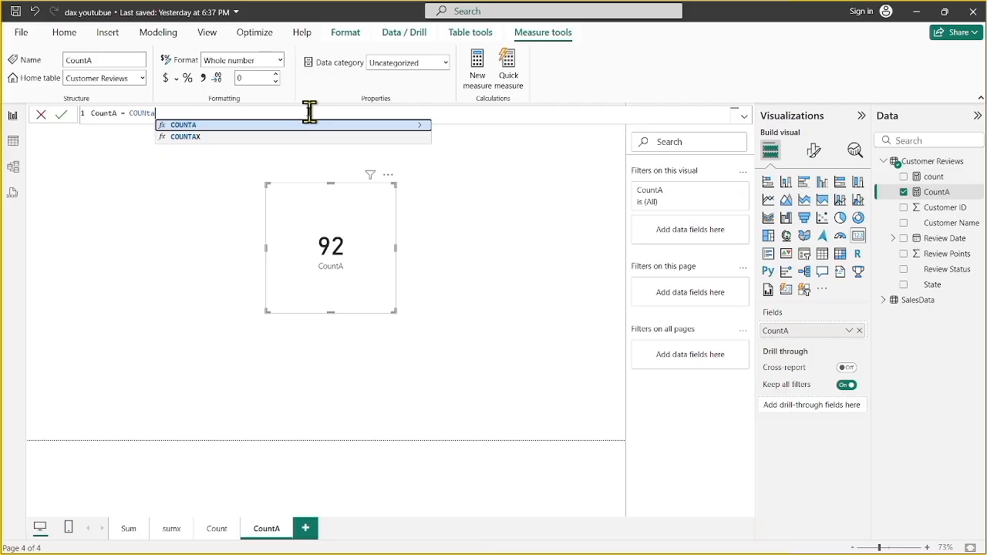
key(Tab)
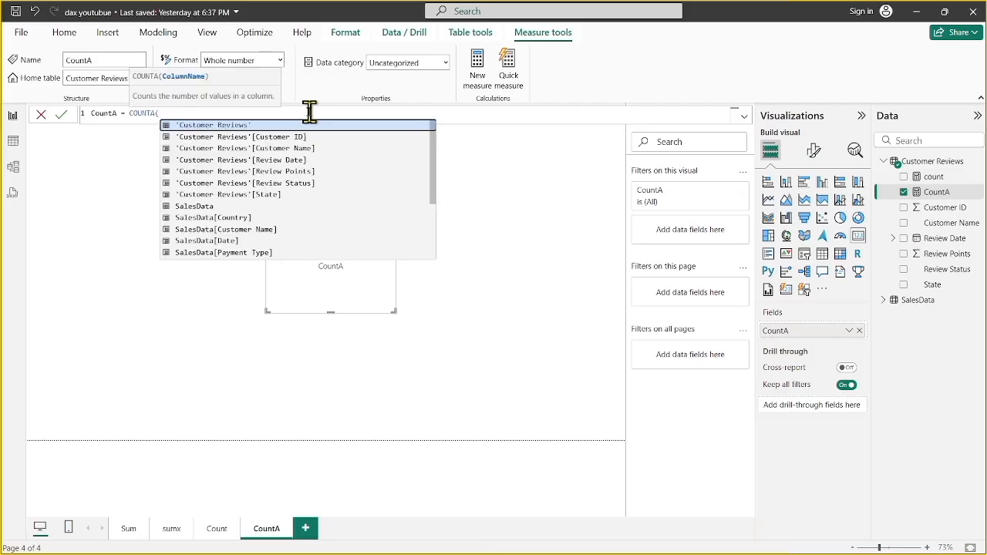
key(Down)
key(Down)
key(Down)
key(Down)
key(Down)
key(Down)
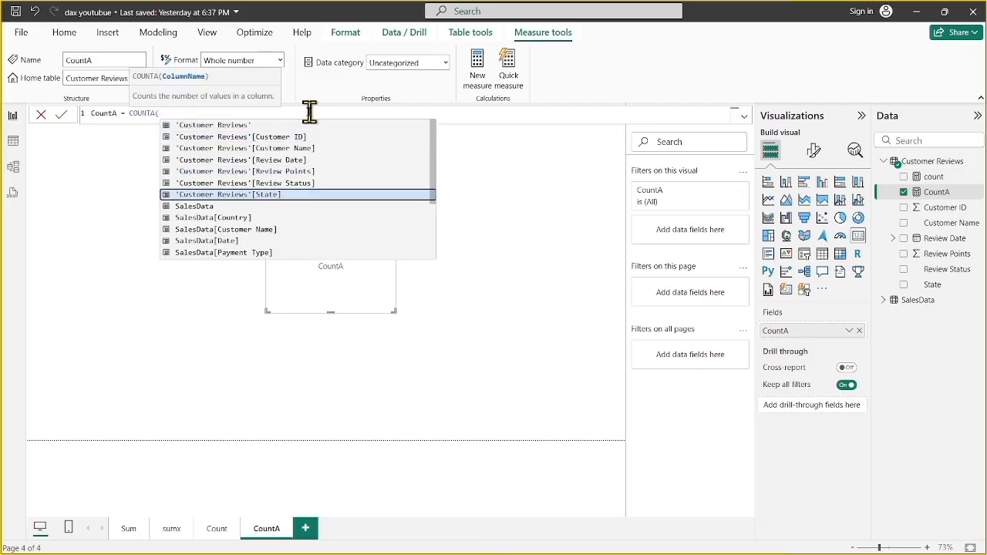
key(Up)
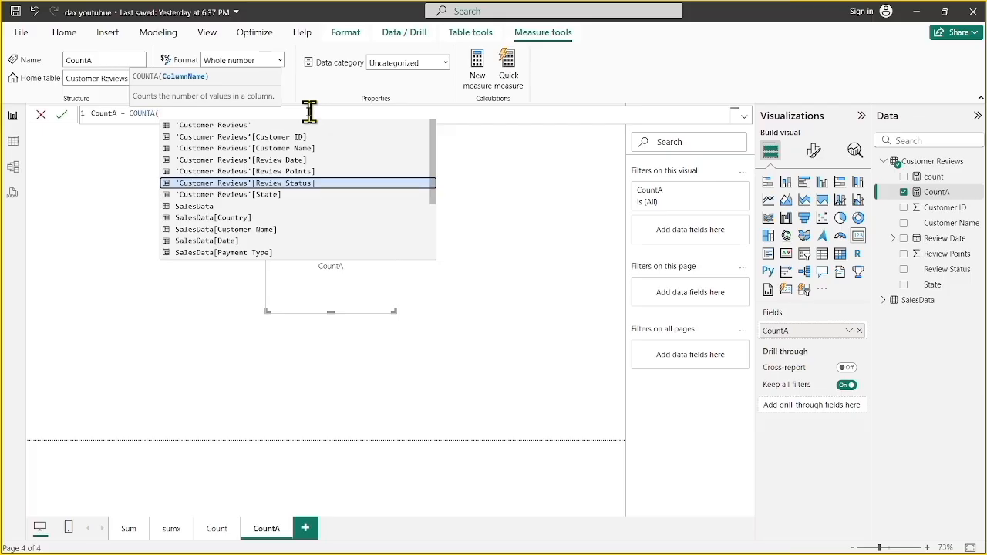
key(Tab)
text())
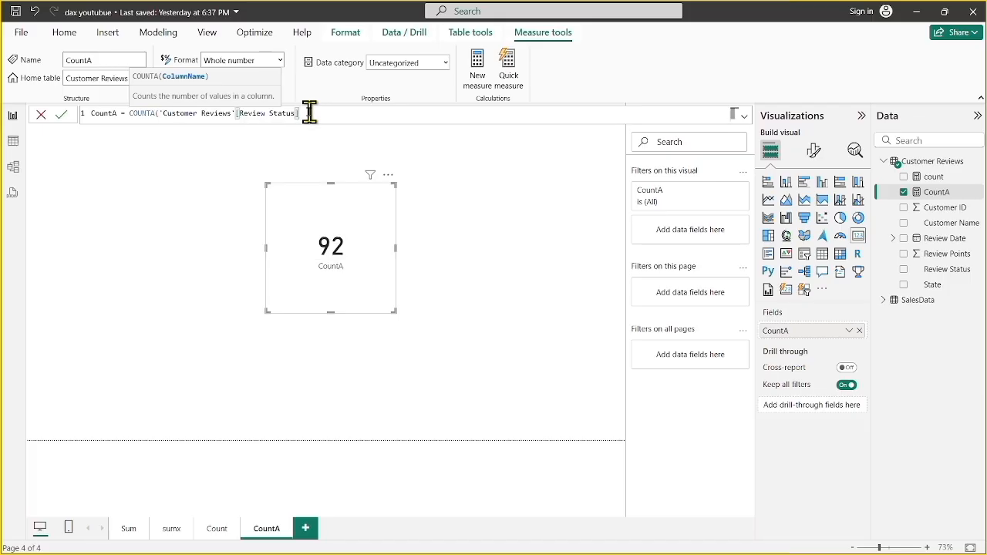
key(Return)
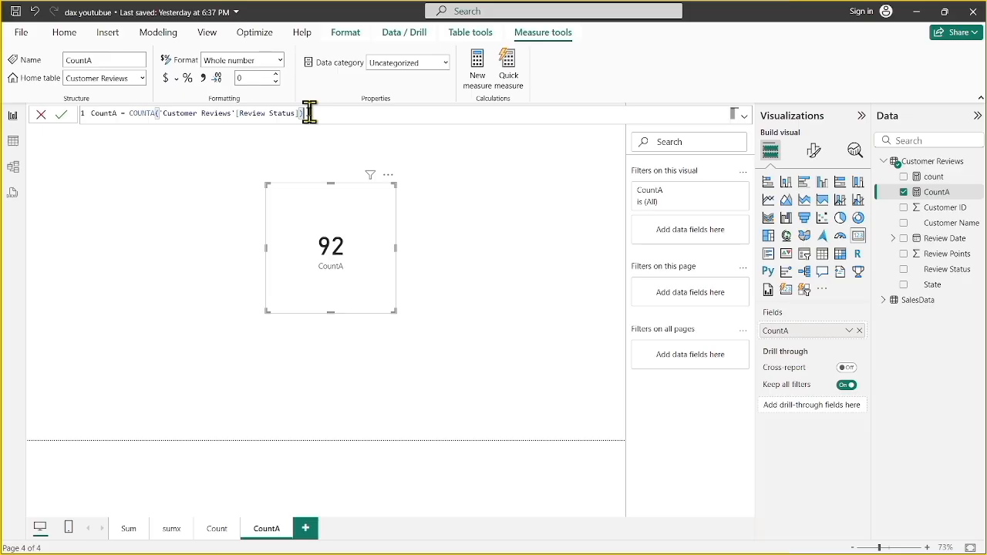
key(Return)
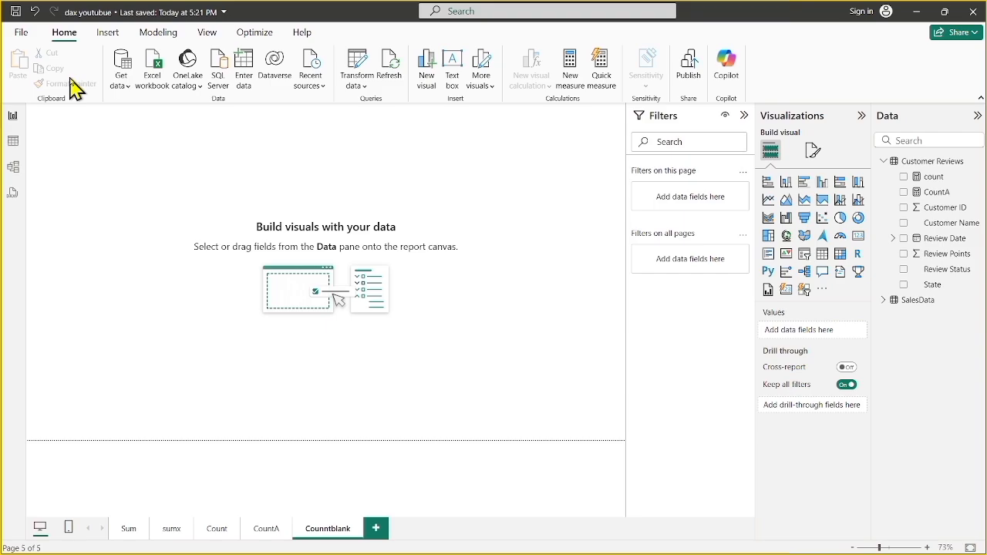
Add a new measure named Countblank to the Customer Reviews table, starting its formula with the COUNTBLANK function
right_click(916, 167)
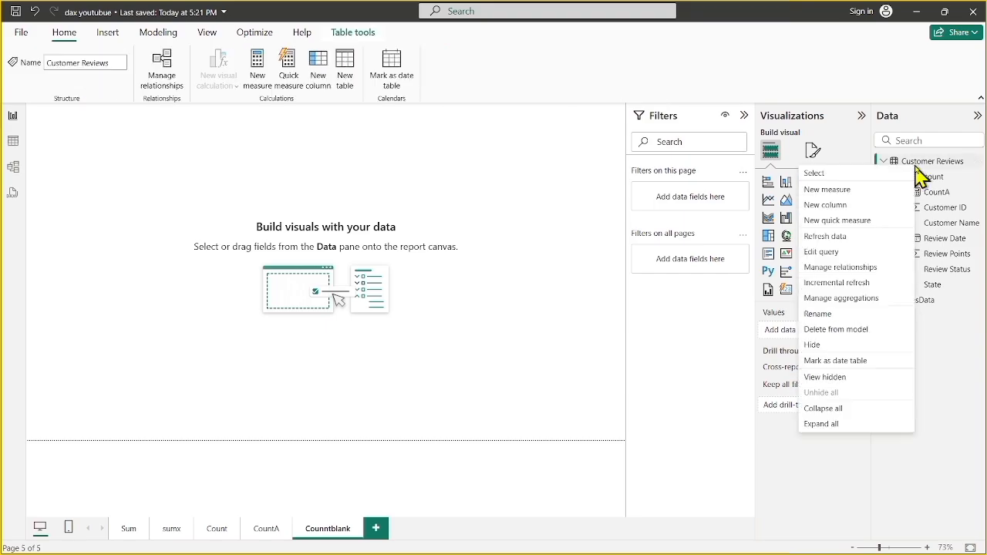
click(845, 191)
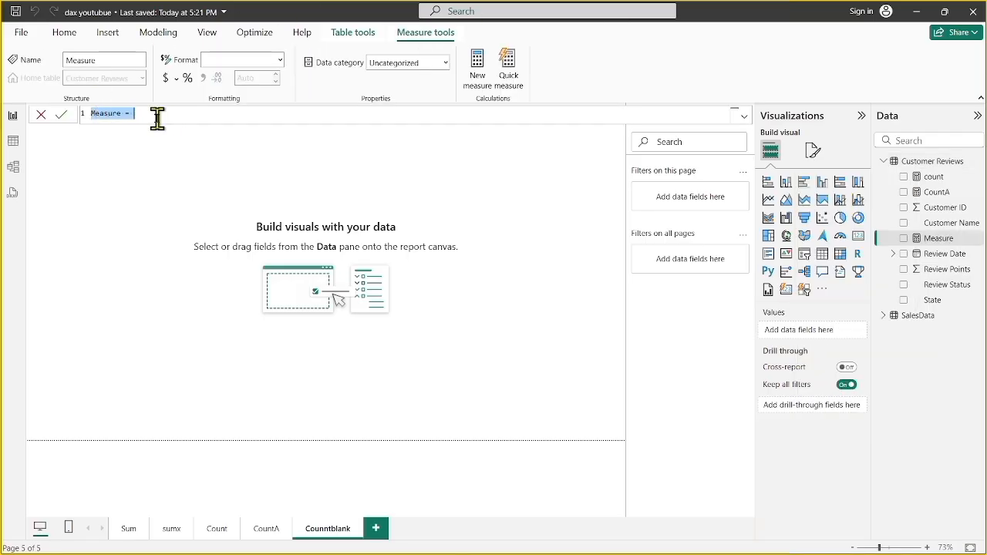
key(BackSpace)
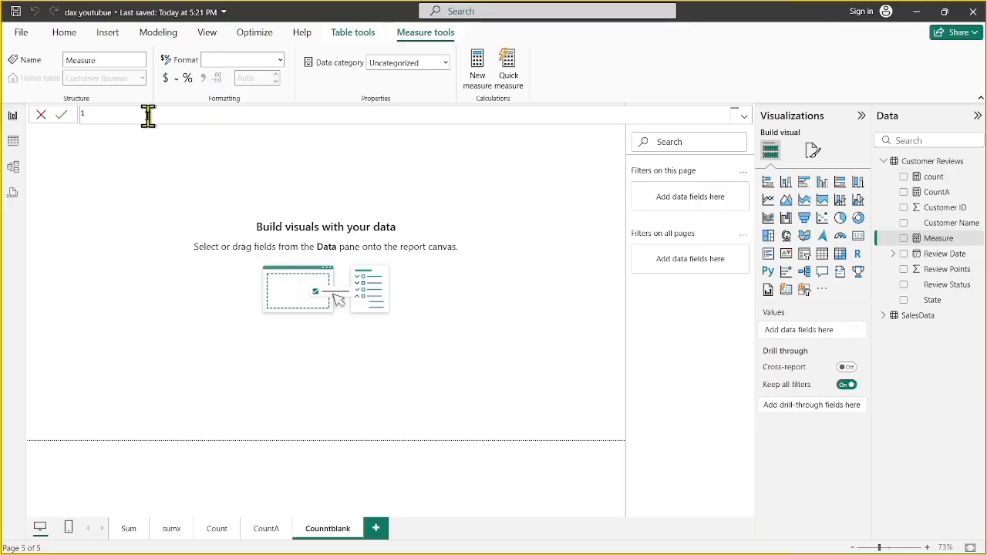
text(Countblank)
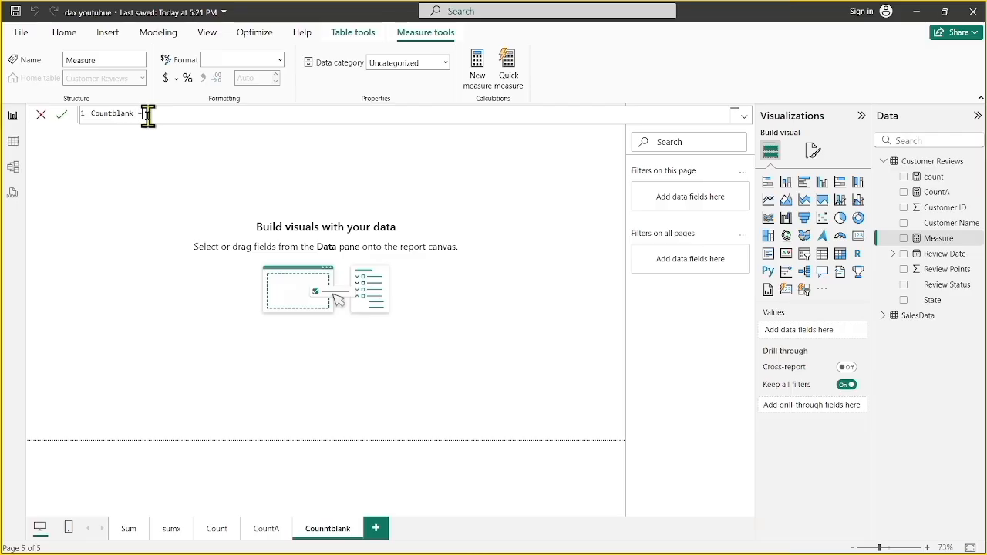
text( = count)
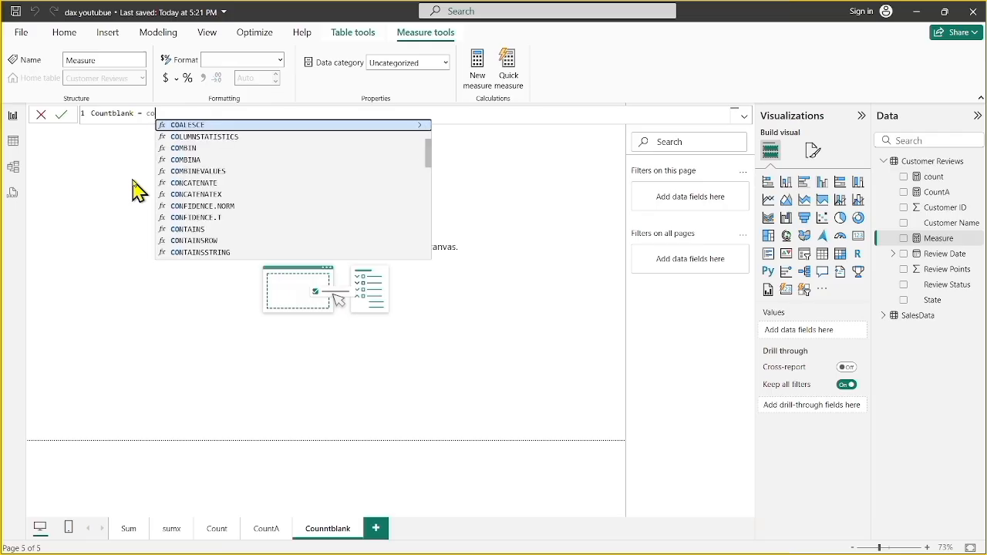
key(Down)
key(Down)
key(Down)
key(Down)
key(Down)
key(Down)
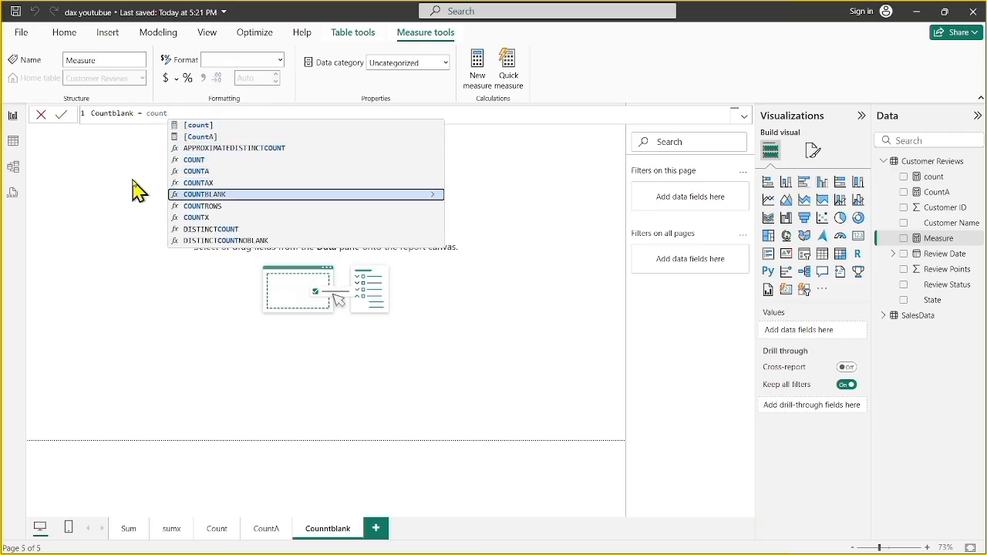
key(Tab)
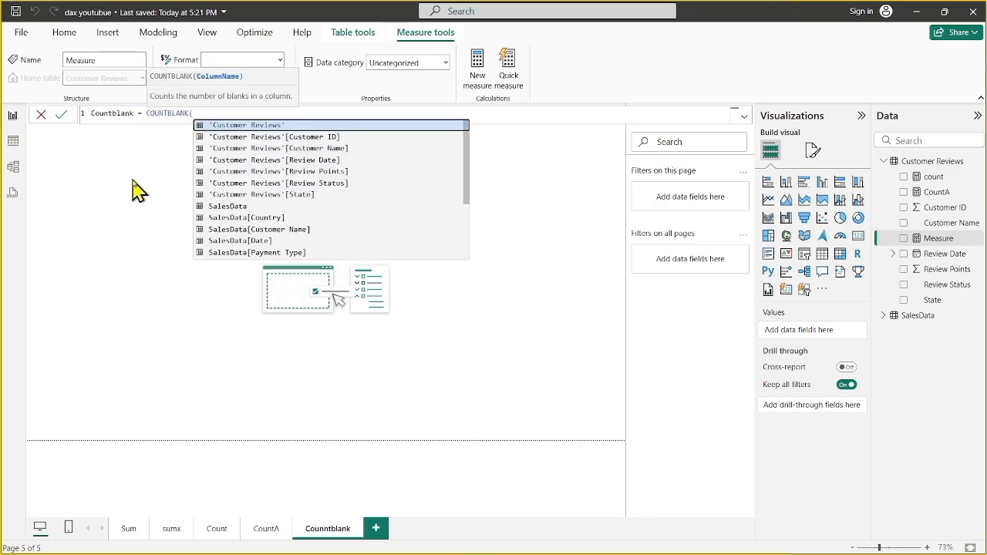
Complete the measure as Countblank = COUNTBLANK('Customer Reviews'[Review Points]) and commit it
key(Down)
key(Down)
key(Down)
key(Down)
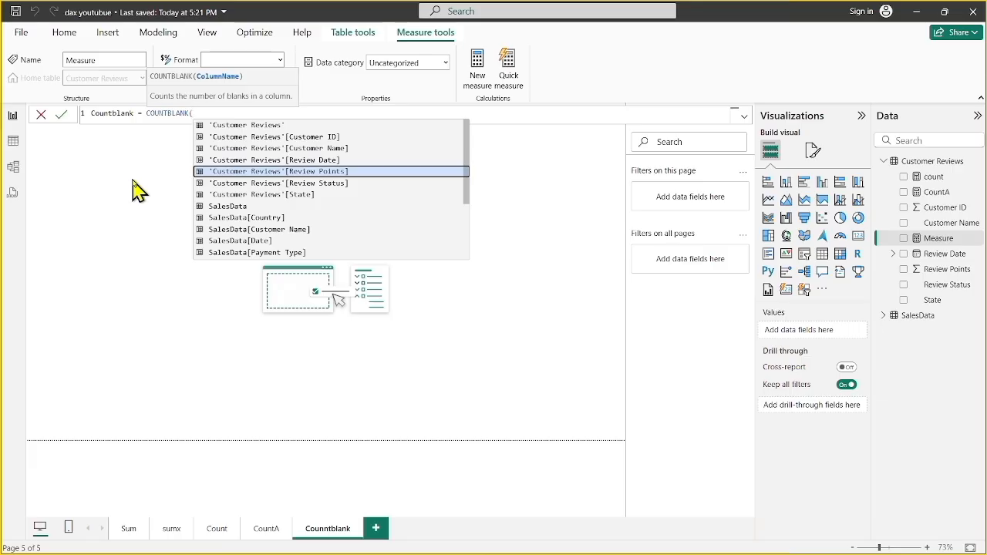
key(Tab)
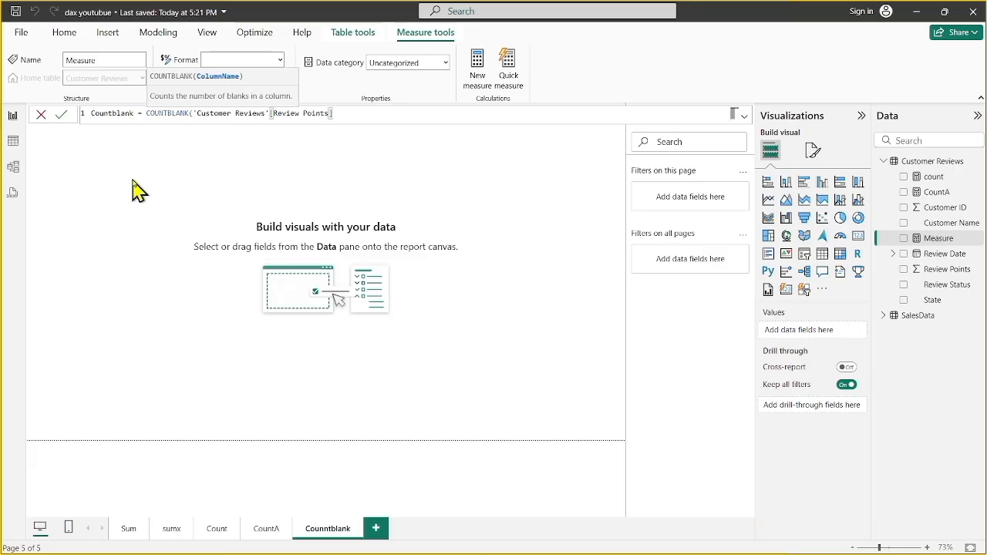
text())
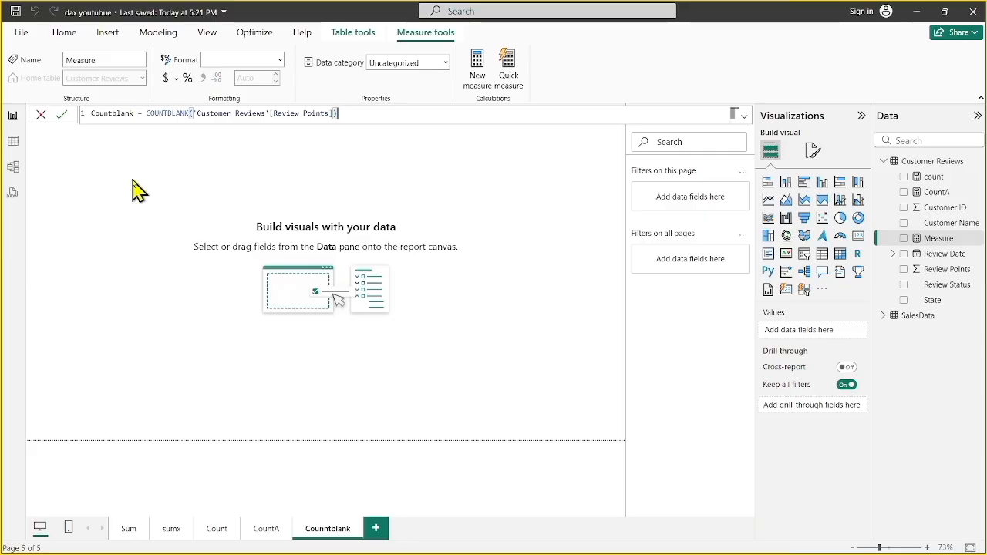
key(Return)
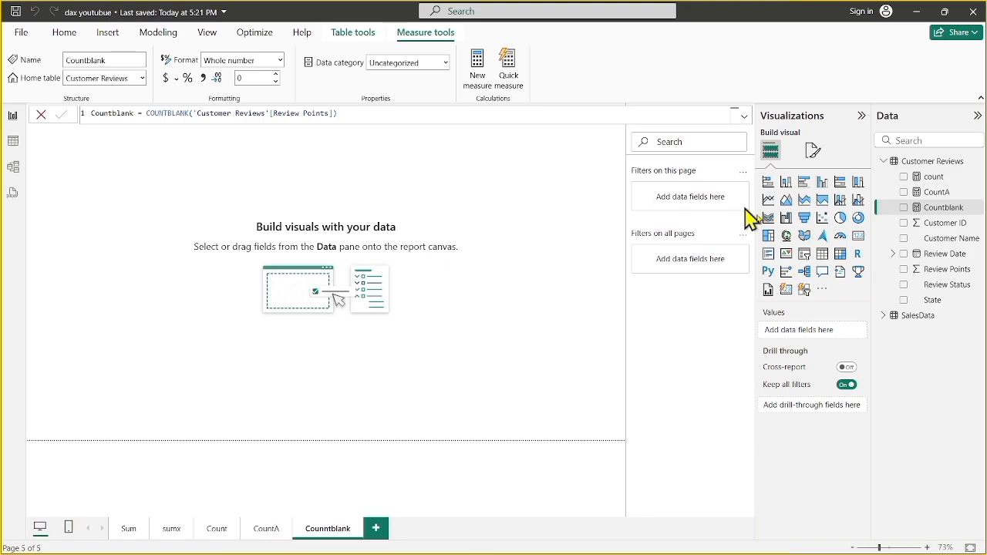
Add a card visual near the middle of the Counntblank page and assign the Countblank measure to it
click(858, 237)
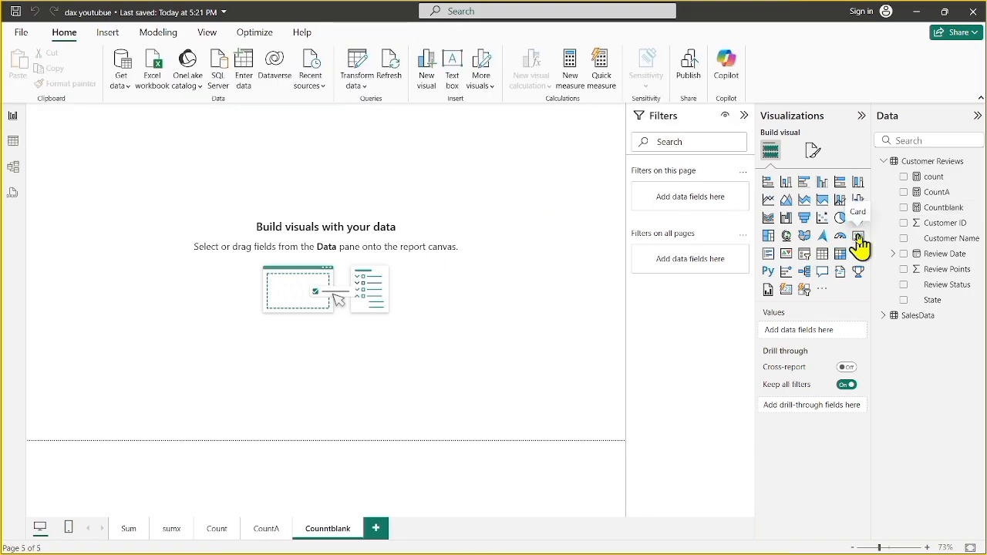
click(858, 237)
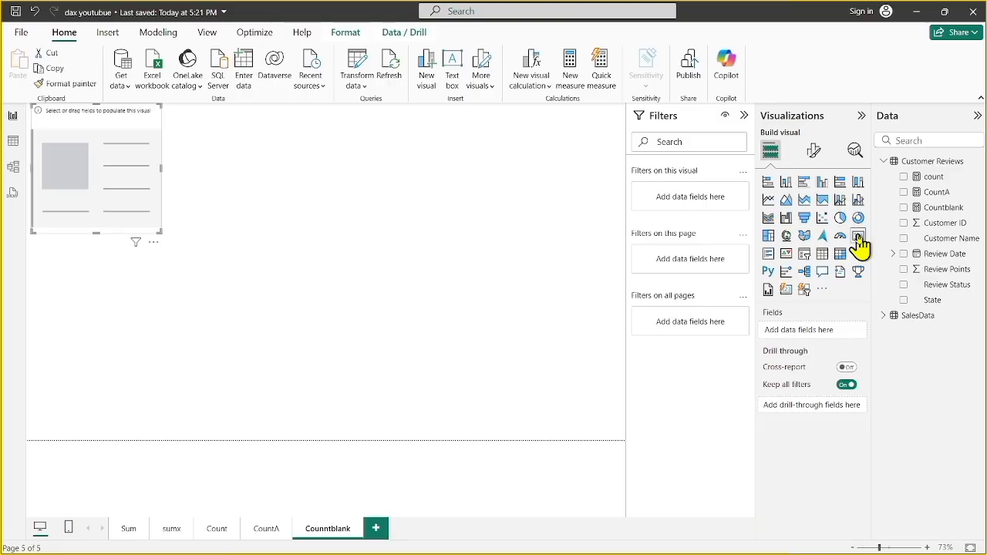
drag(108, 135, 295, 223)
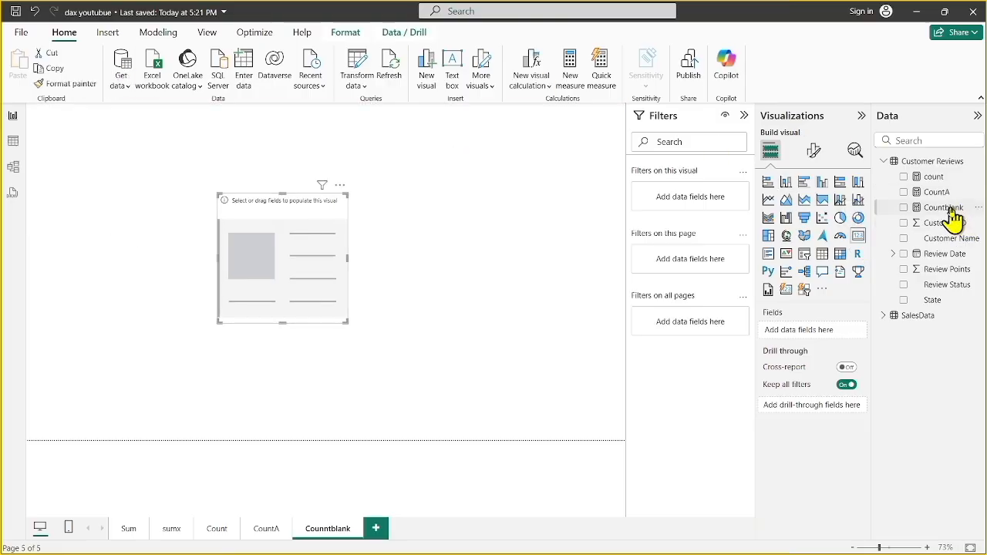
drag(952, 220, 798, 338)
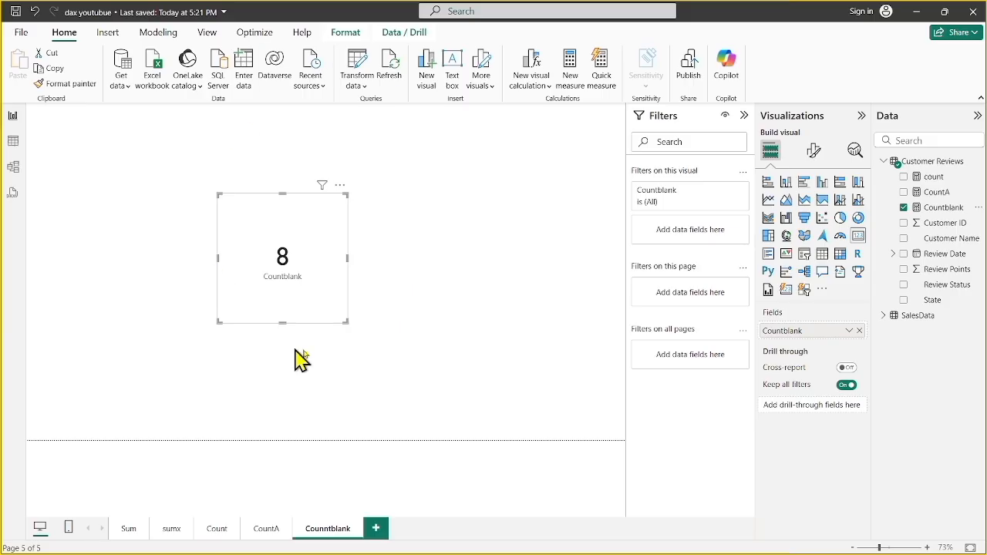
click(950, 209)
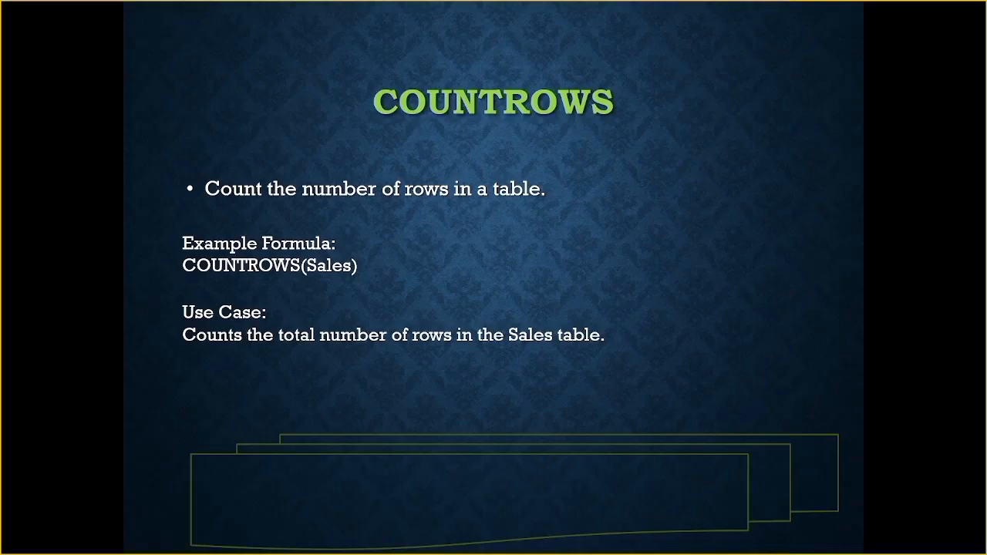
Switch to Power BI Desktop, define the new Customer Reviews measure as Countrows = COUNTROWS('Customer Reviews') and commit it
key(alt+Tab)
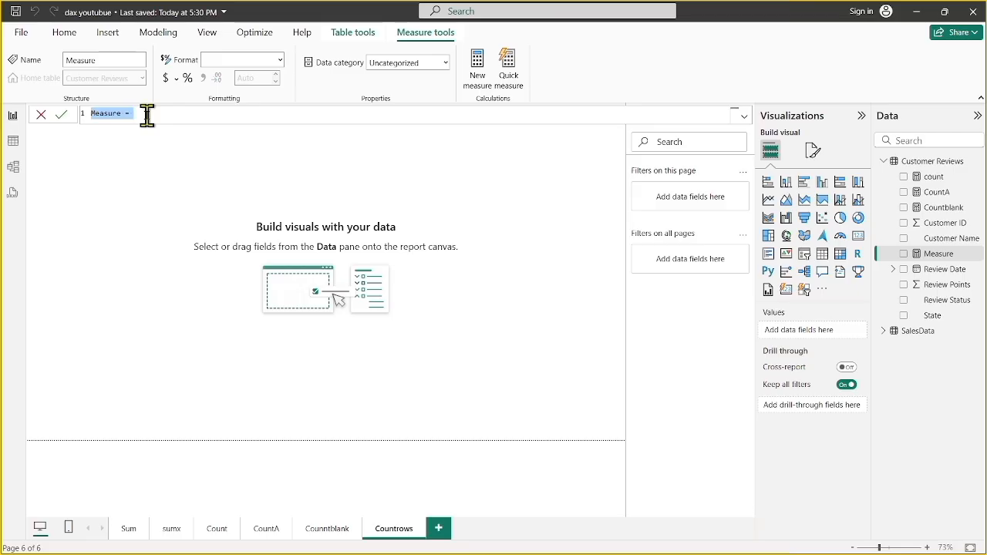
key(BackSpace)
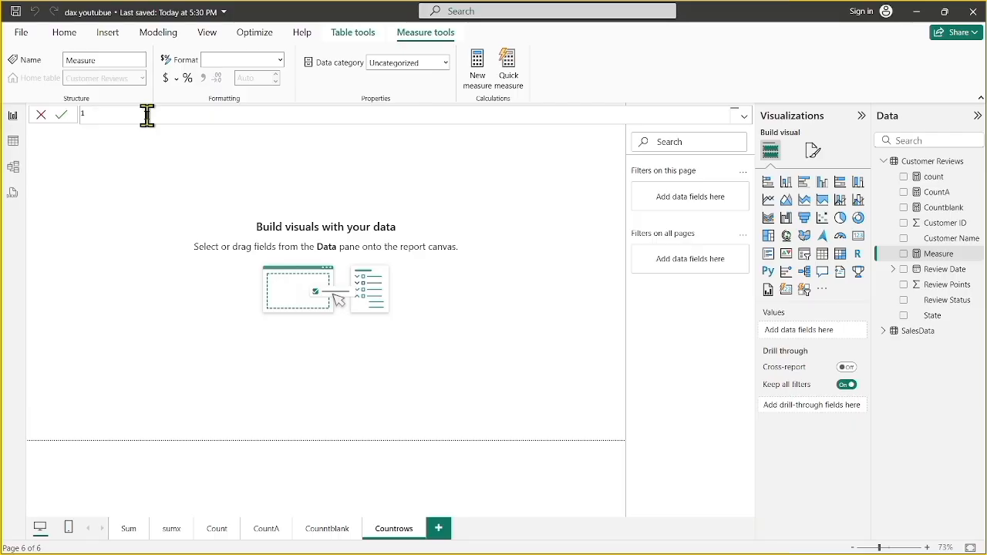
text(Countrows)
text(= coun)
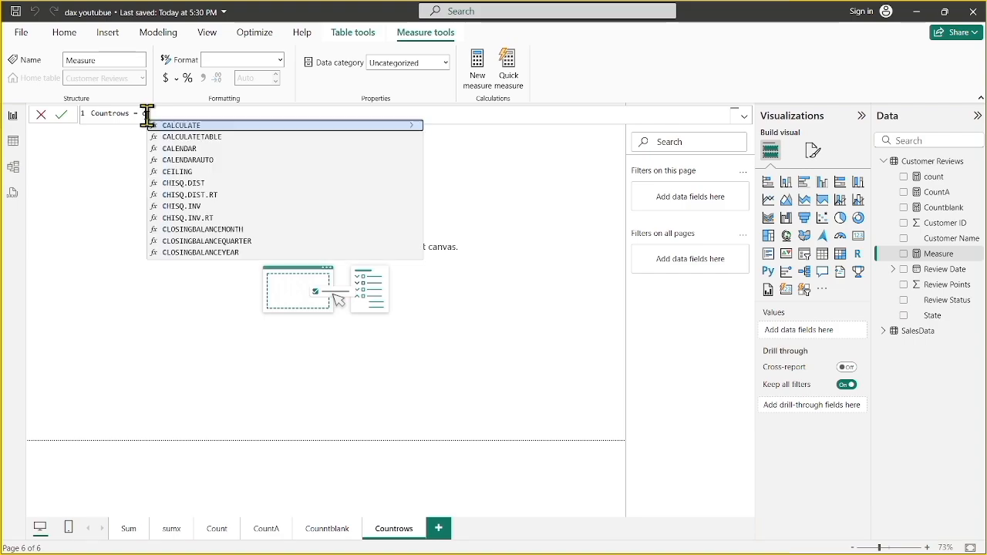
text(tr)
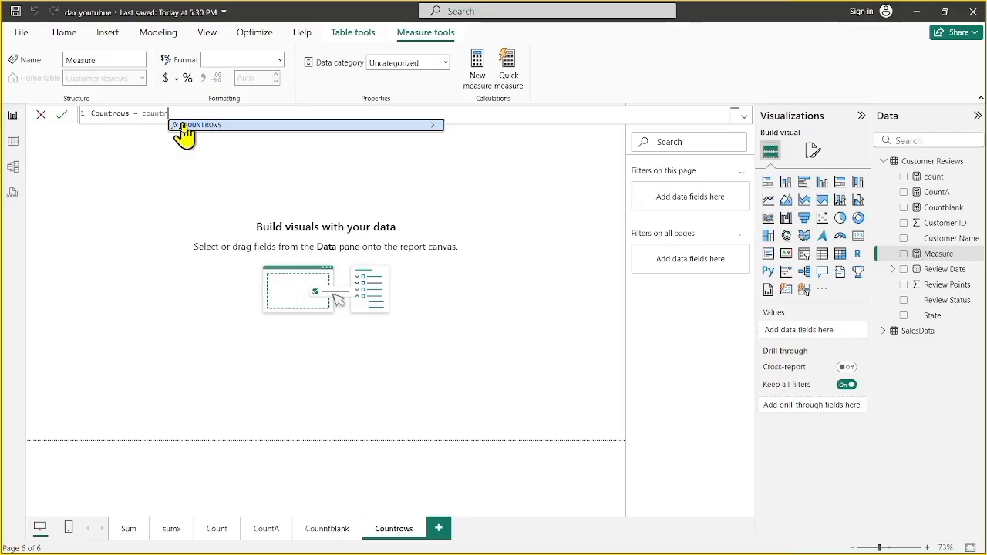
click(182, 124)
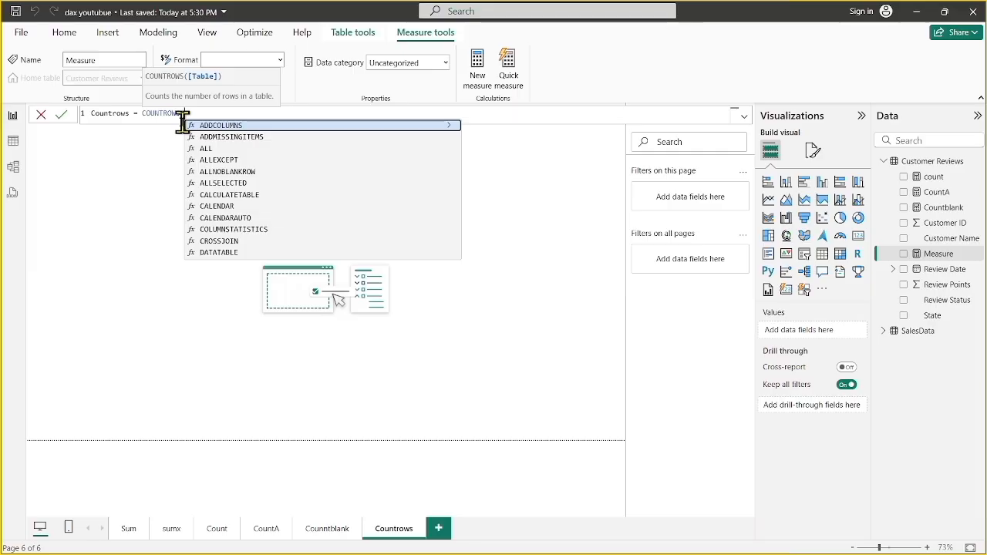
text(cust)
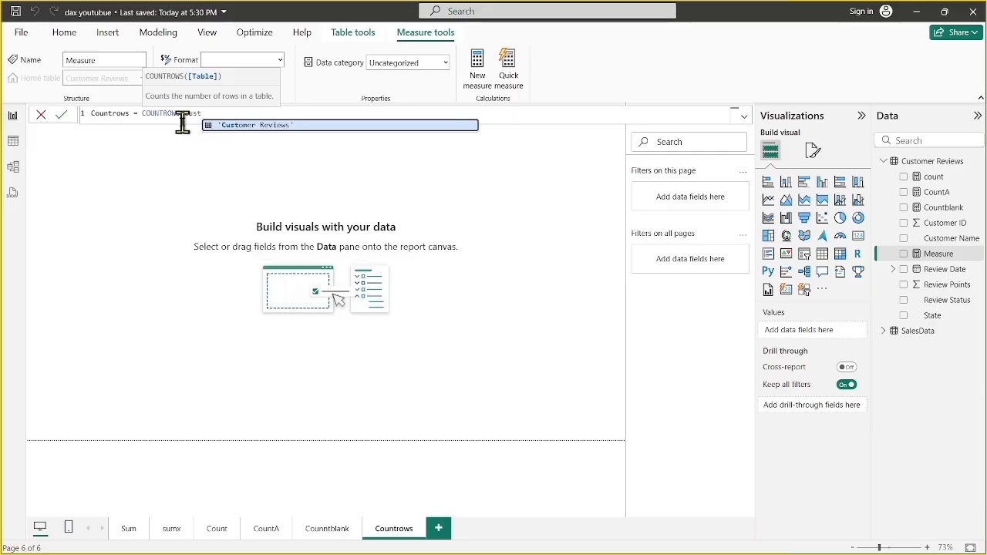
key(Tab)
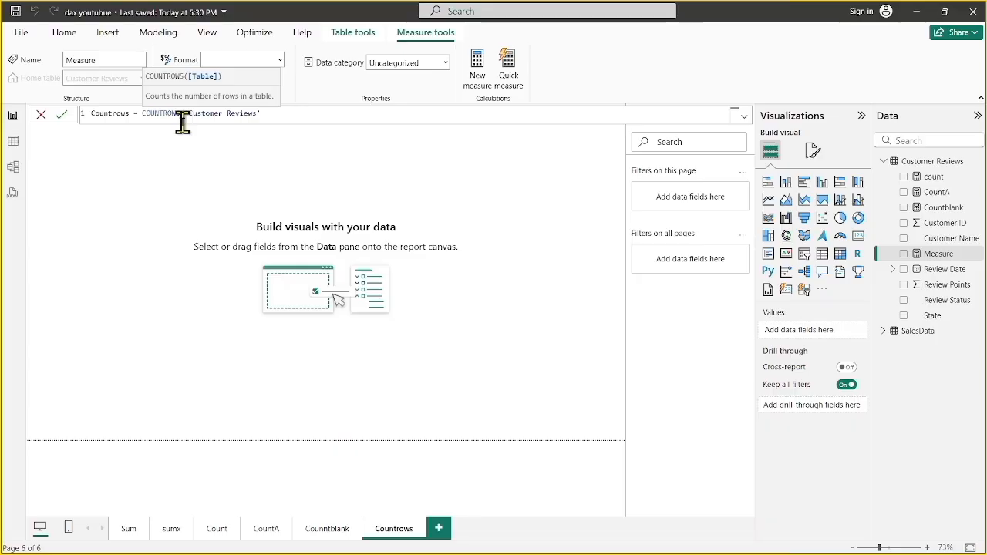
text())
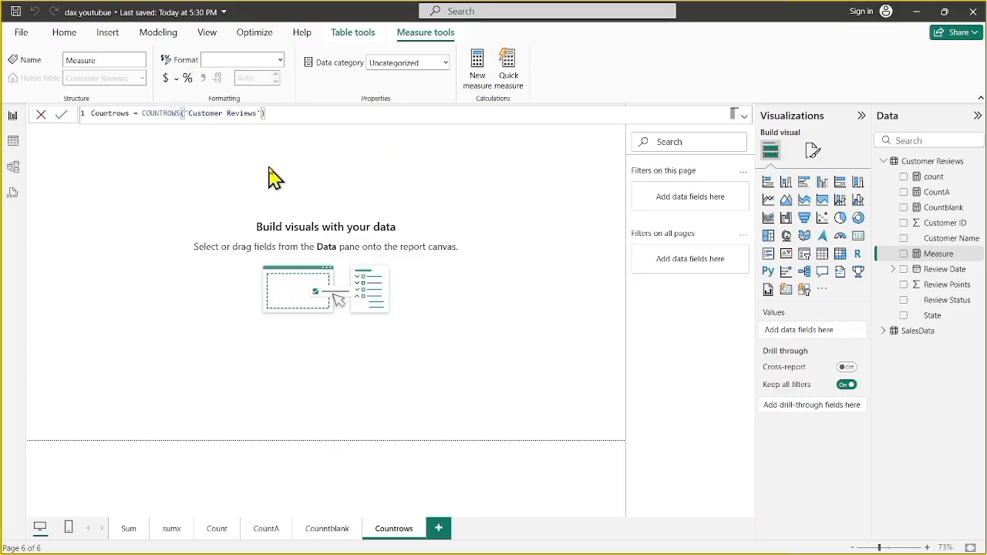
key(Return)
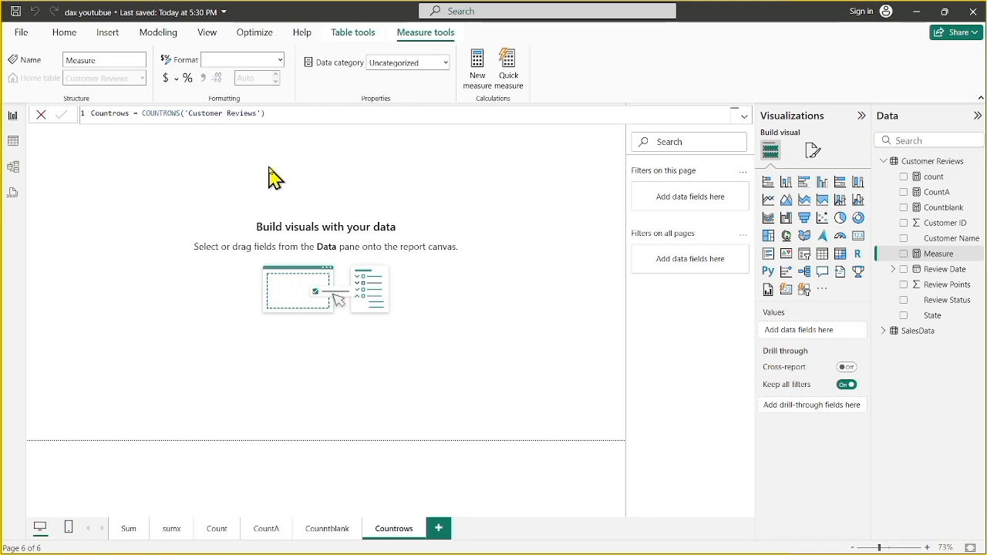
Add a card visual near the middle of the Countrows page and assign the Countrows measure to it
click(857, 241)
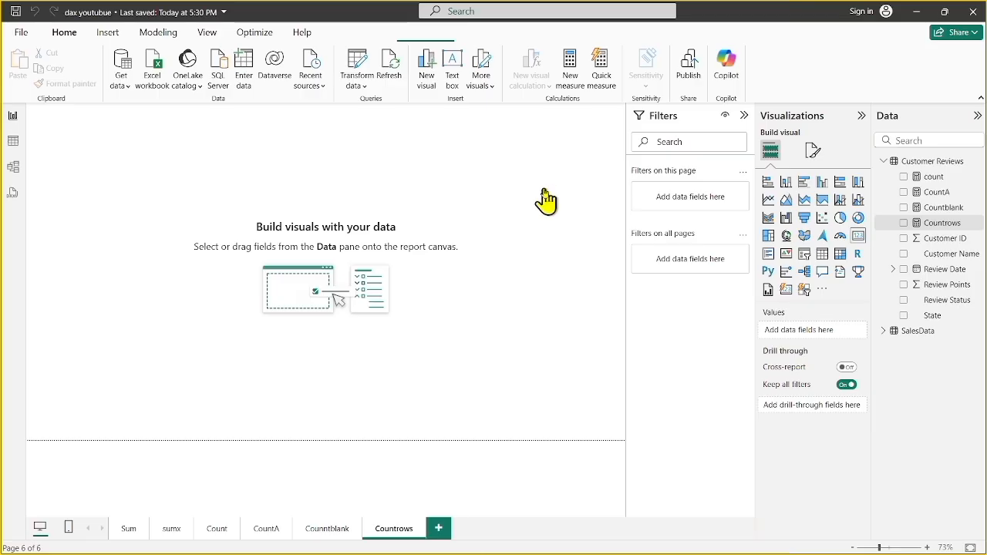
click(859, 237)
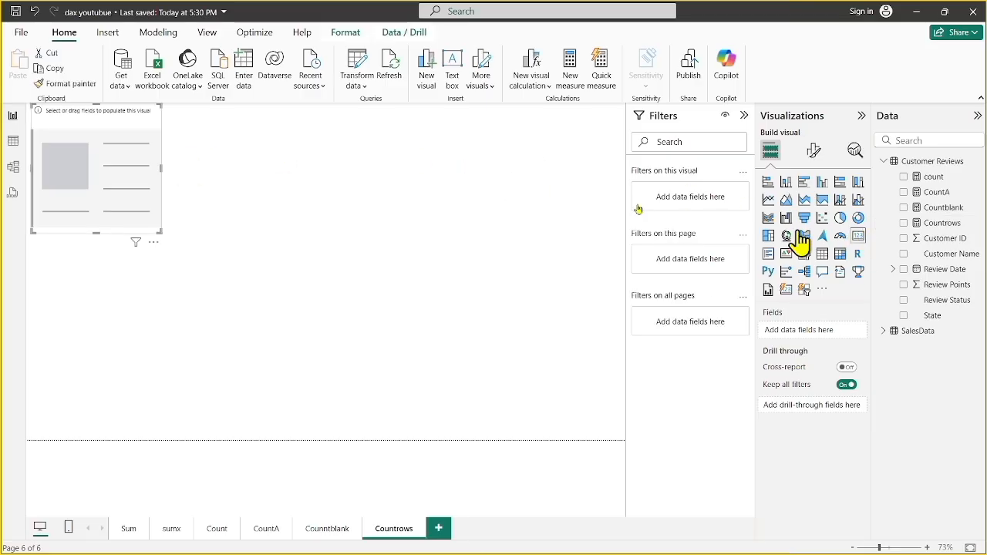
drag(136, 130, 262, 188)
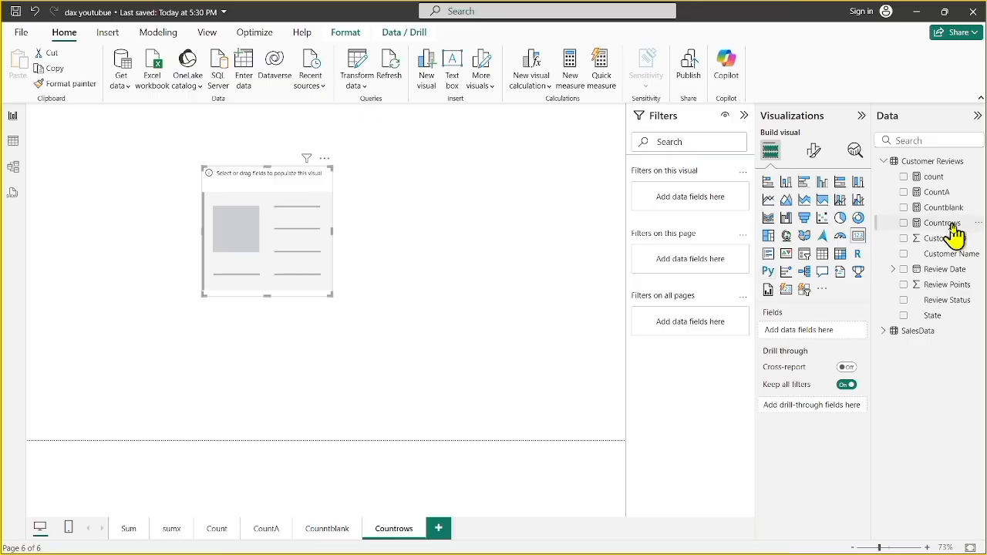
drag(951, 225, 794, 337)
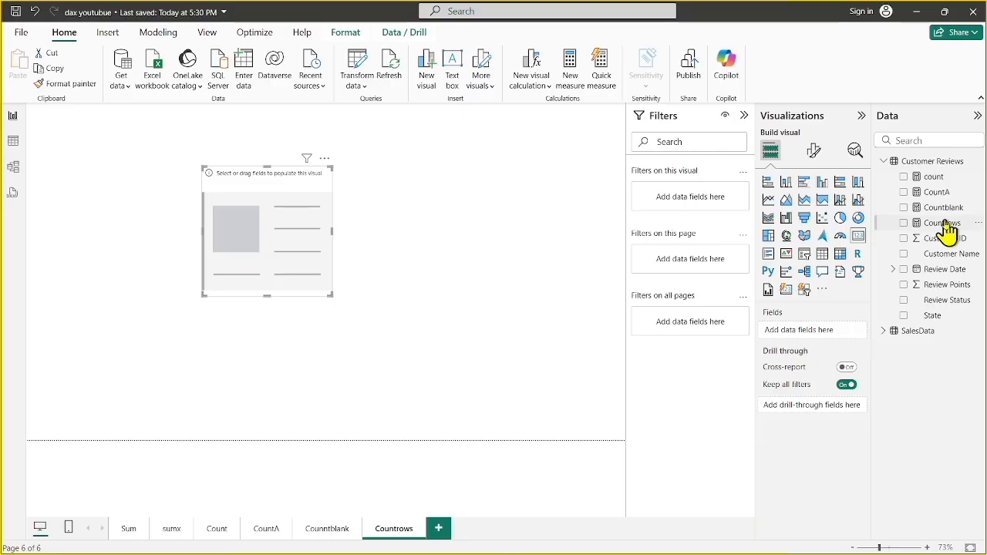
drag(947, 230, 808, 338)
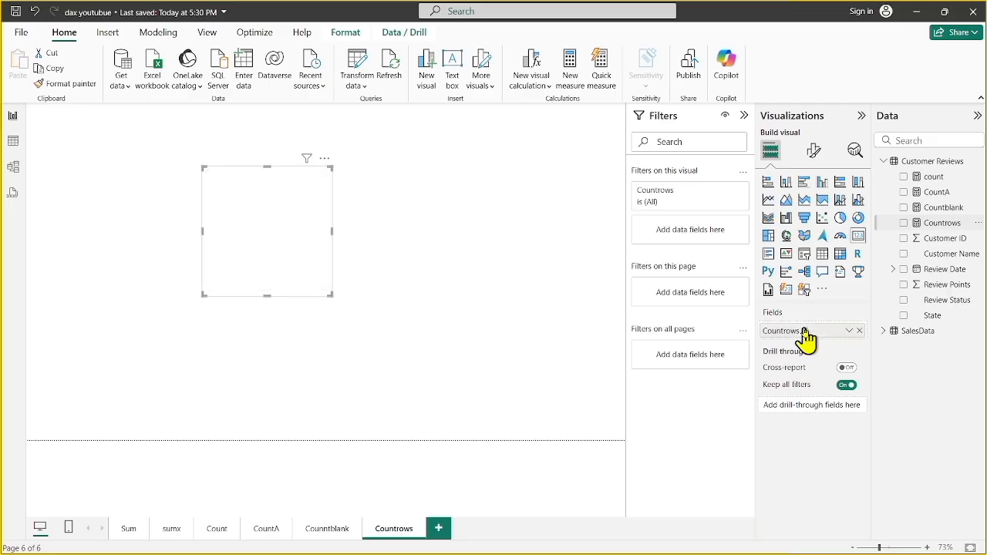